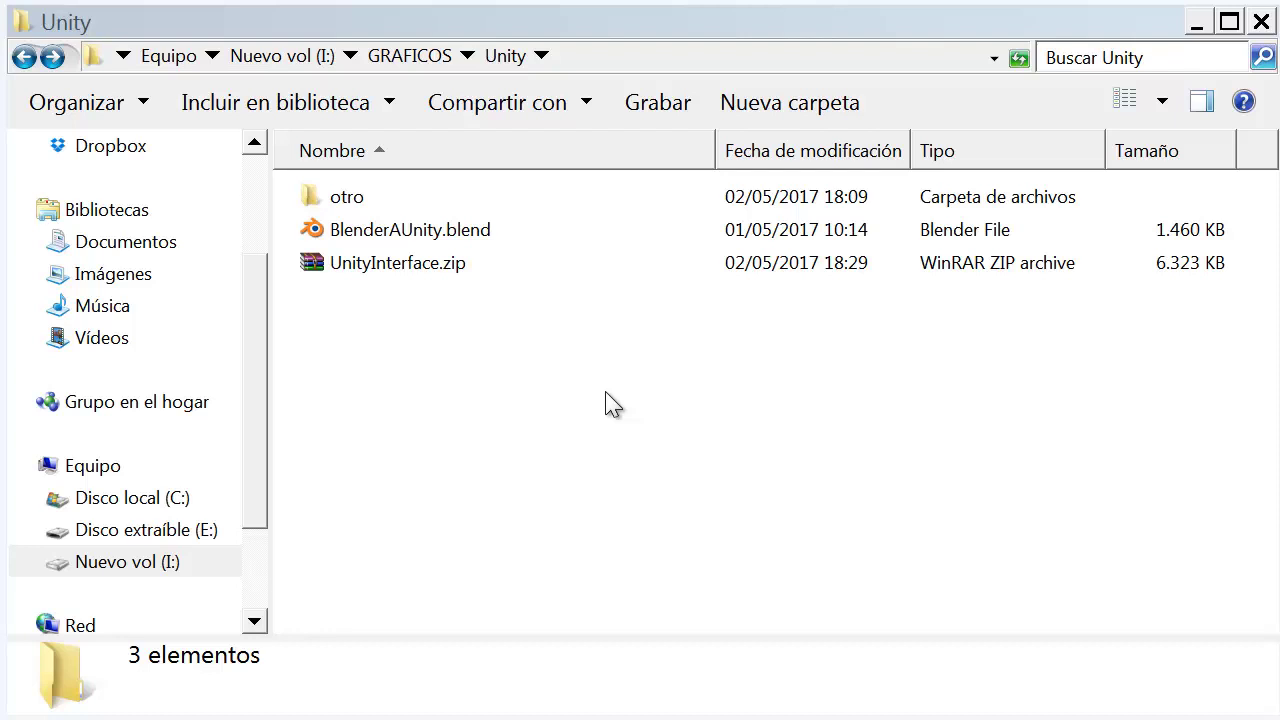
Select UnityInterface.zip in the GRAFICOS\Unity folder to show its details.
click(350, 270)
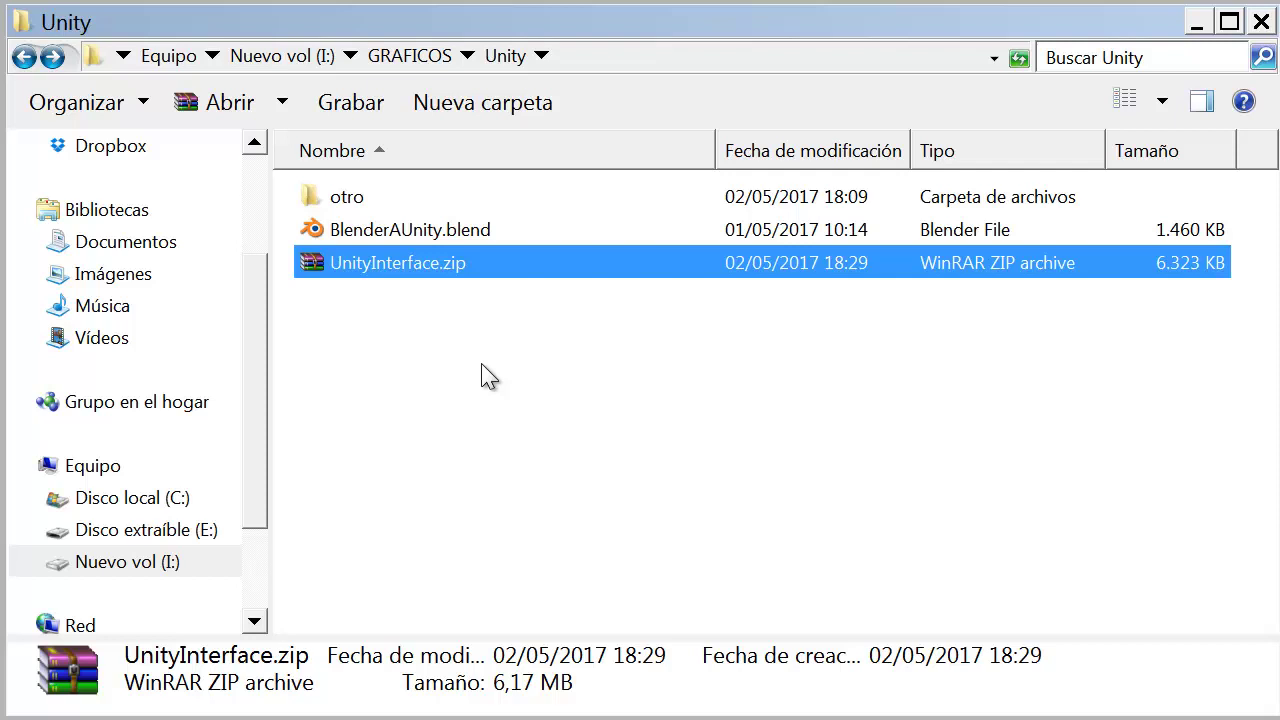
Use Extract to UnityInterface\ on UnityInterface.zip.
right_click(421, 259)
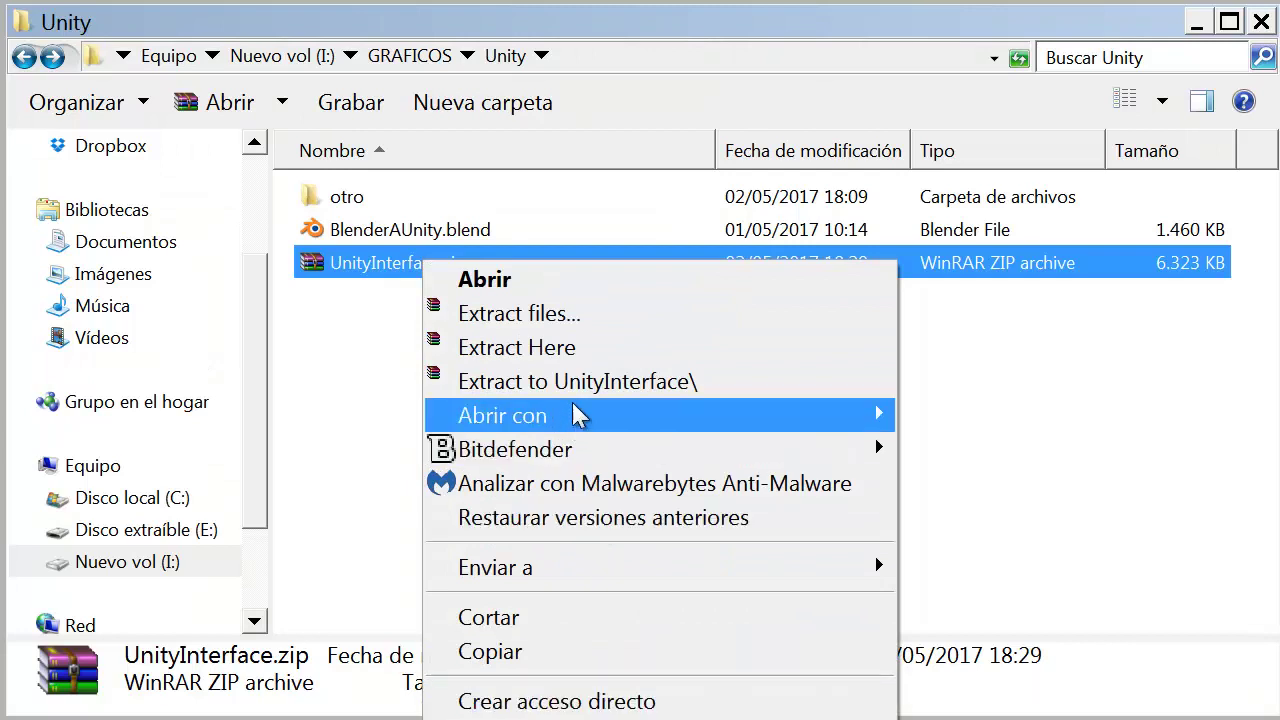
click(577, 352)
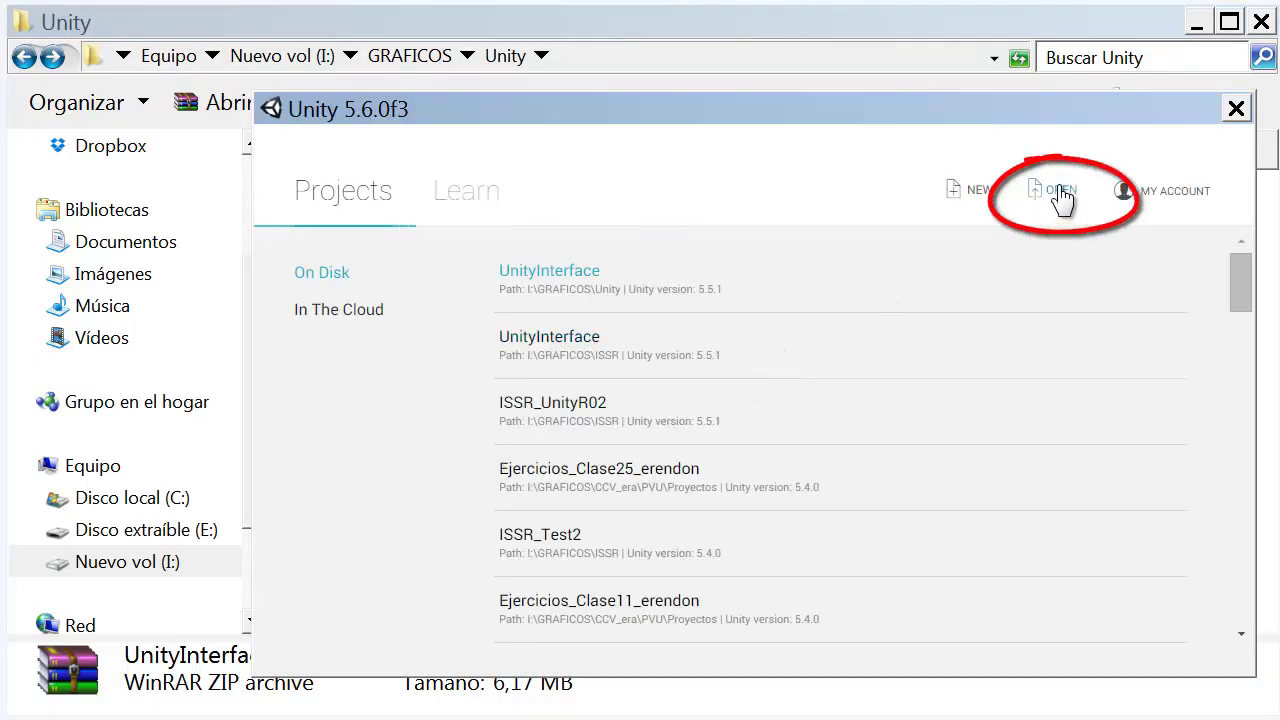
Open the UnityInterface folder as a project in Unity 5.6, accepting the older-version warning.
click(1060, 195)
click(636, 188)
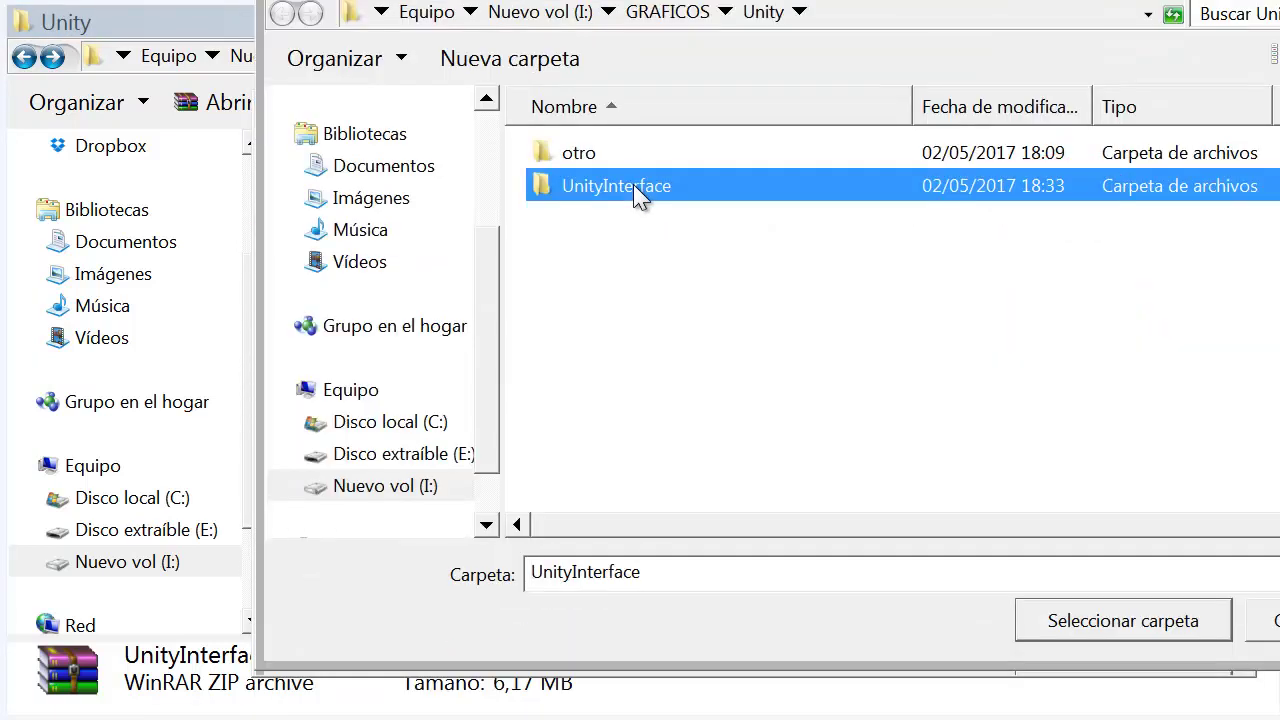
click(1125, 624)
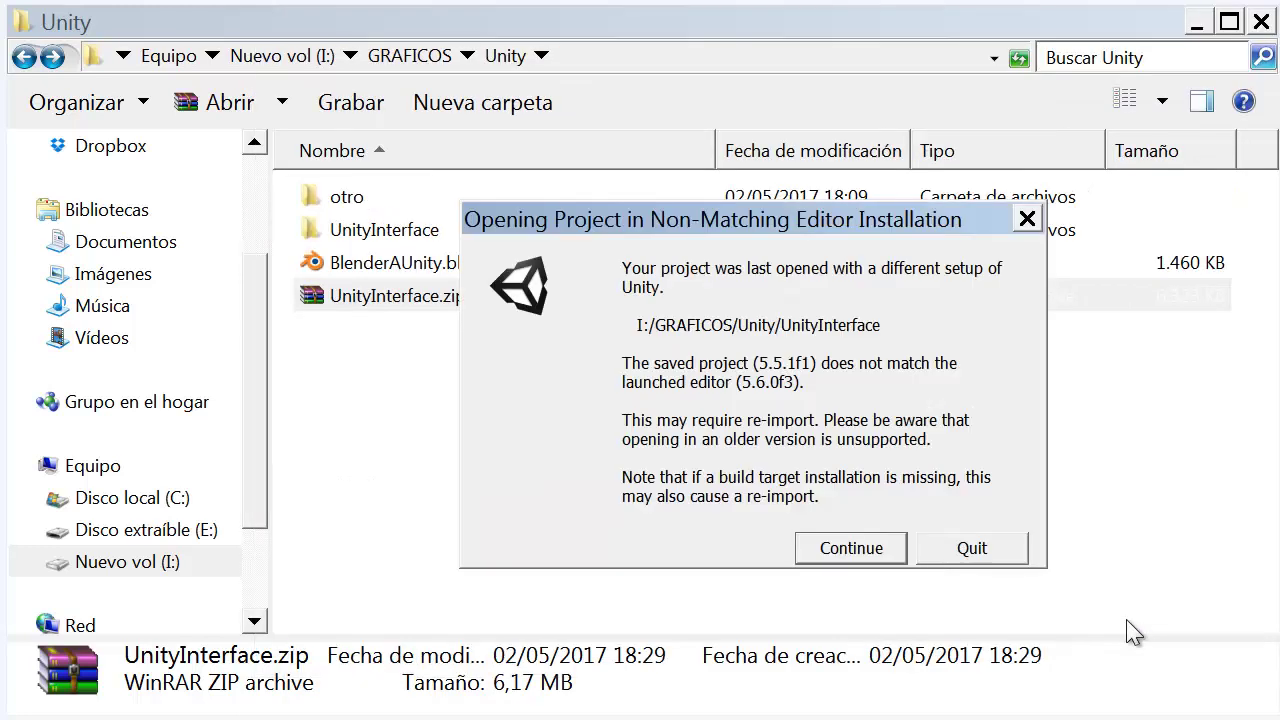
click(842, 550)
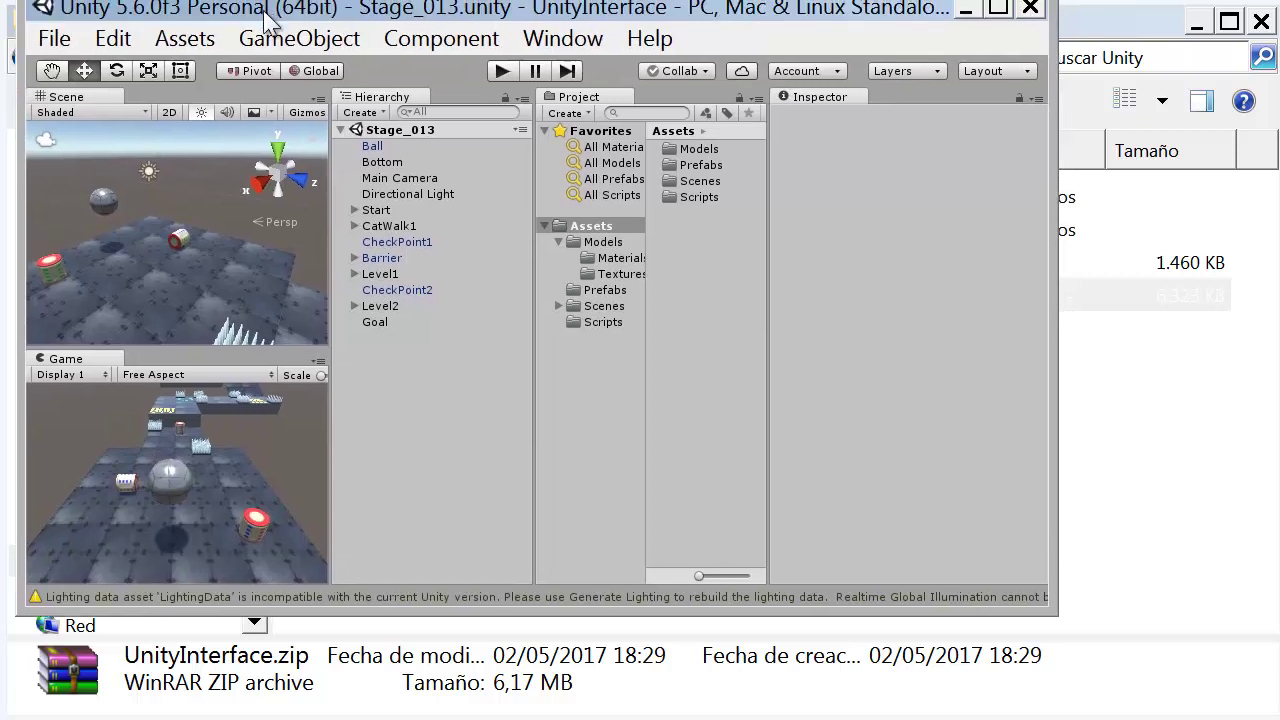
Make the Unity editor fill the screen and apply the 2 by 3 layout.
drag(256, 14, 241, 21)
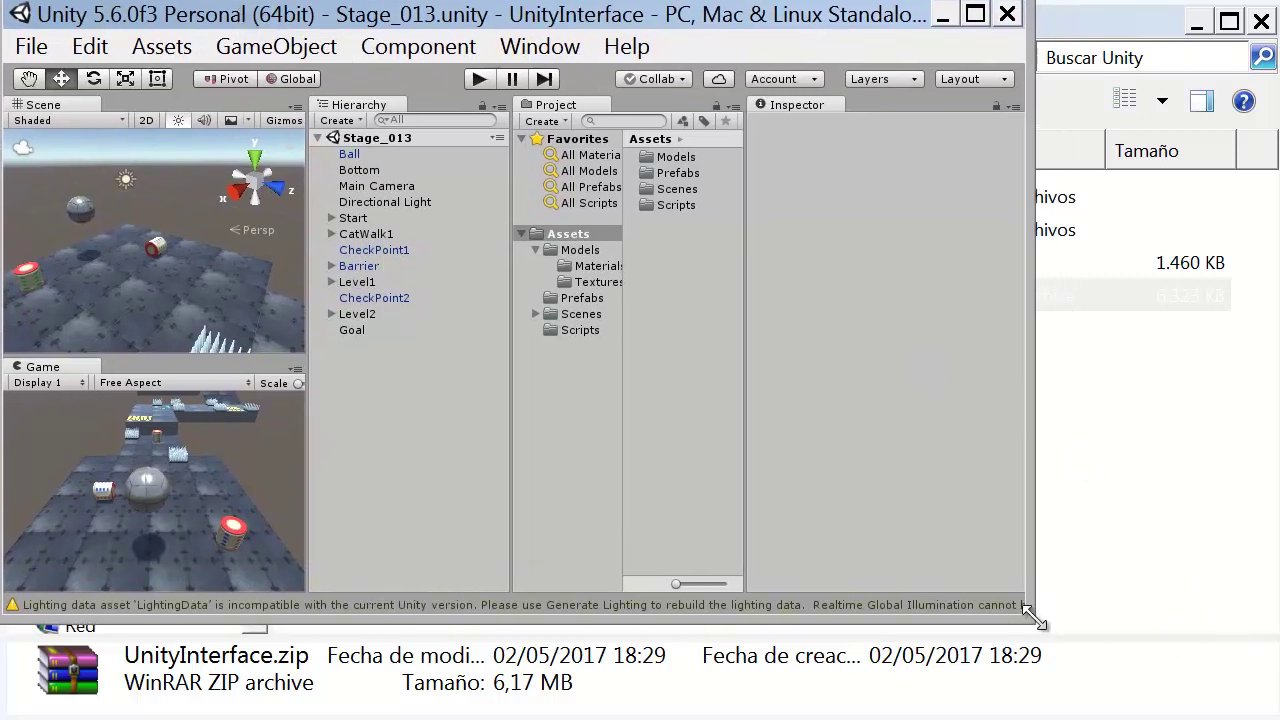
drag(1030, 617, 1278, 718)
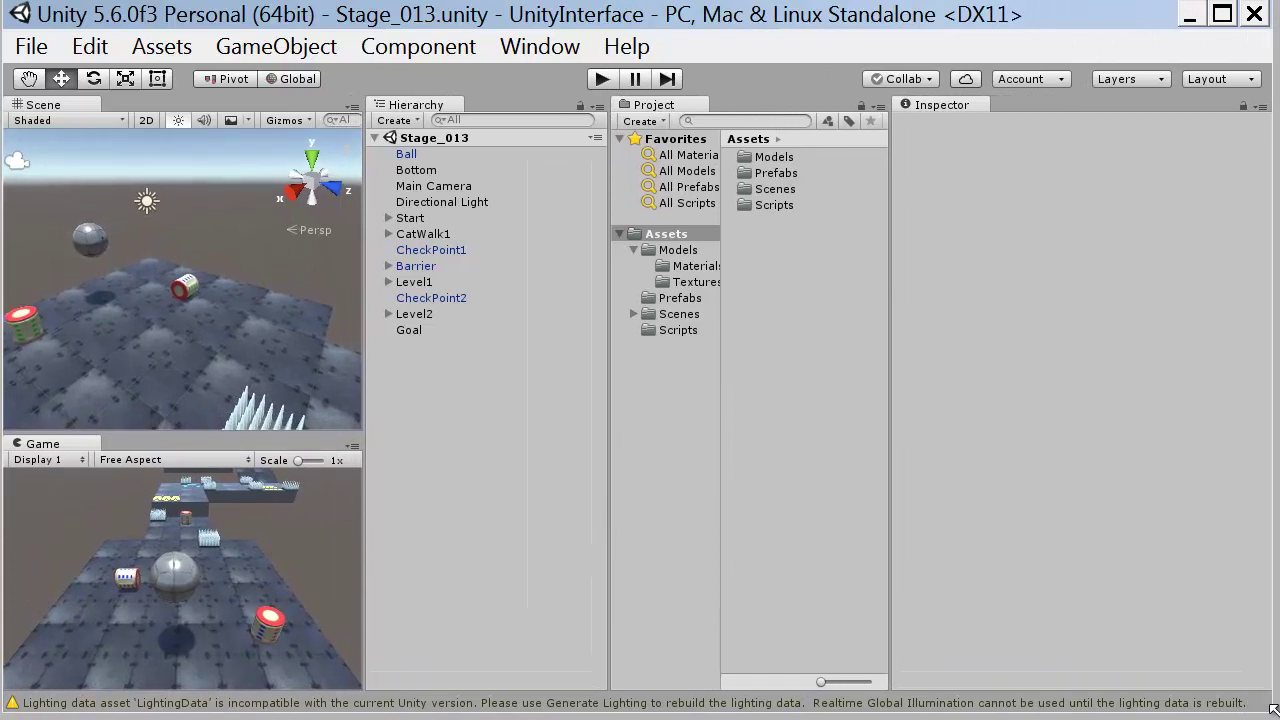
click(1228, 82)
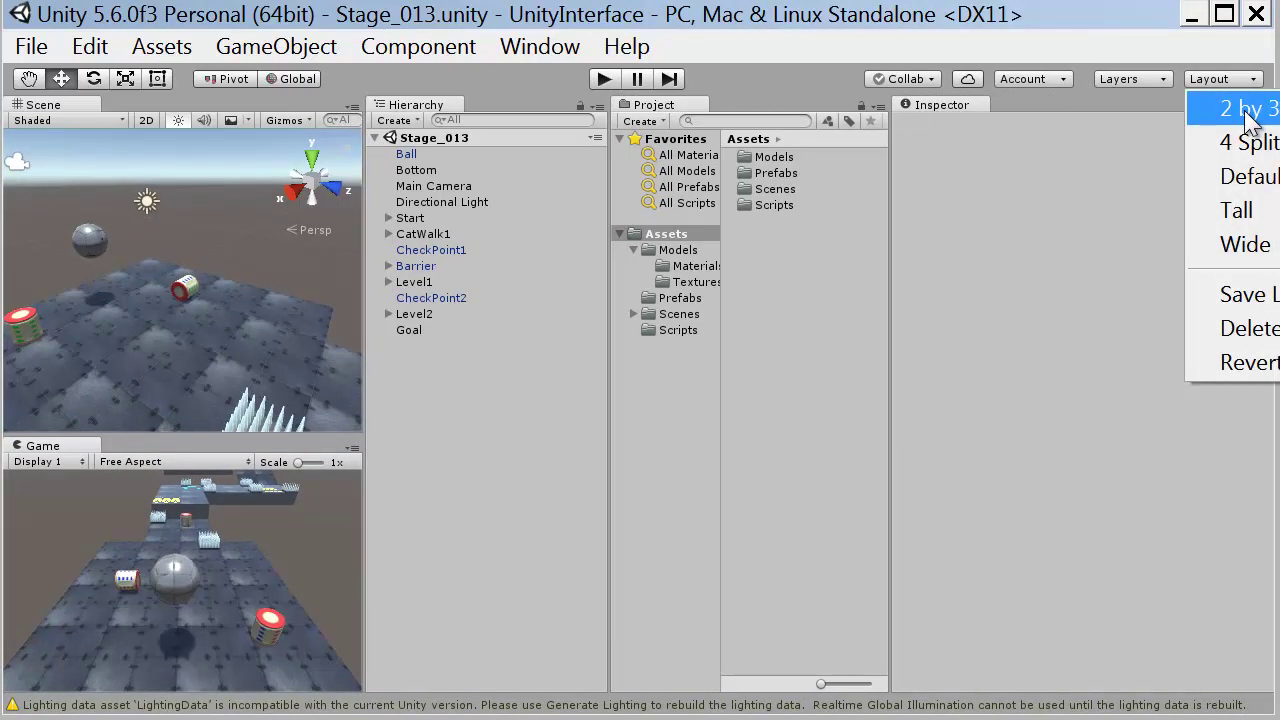
click(1250, 110)
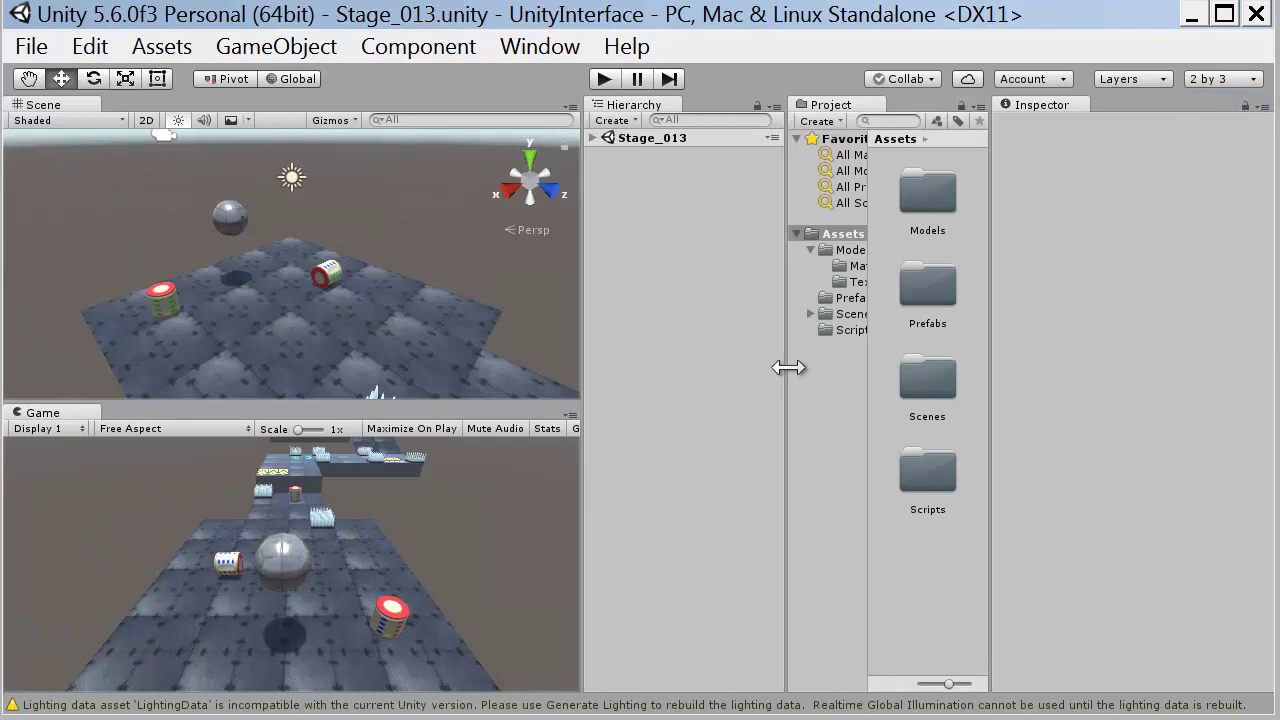
Keep the Project panel two-column, shrink icon size to a list, and adjust panel splitters.
drag(788, 367, 761, 367)
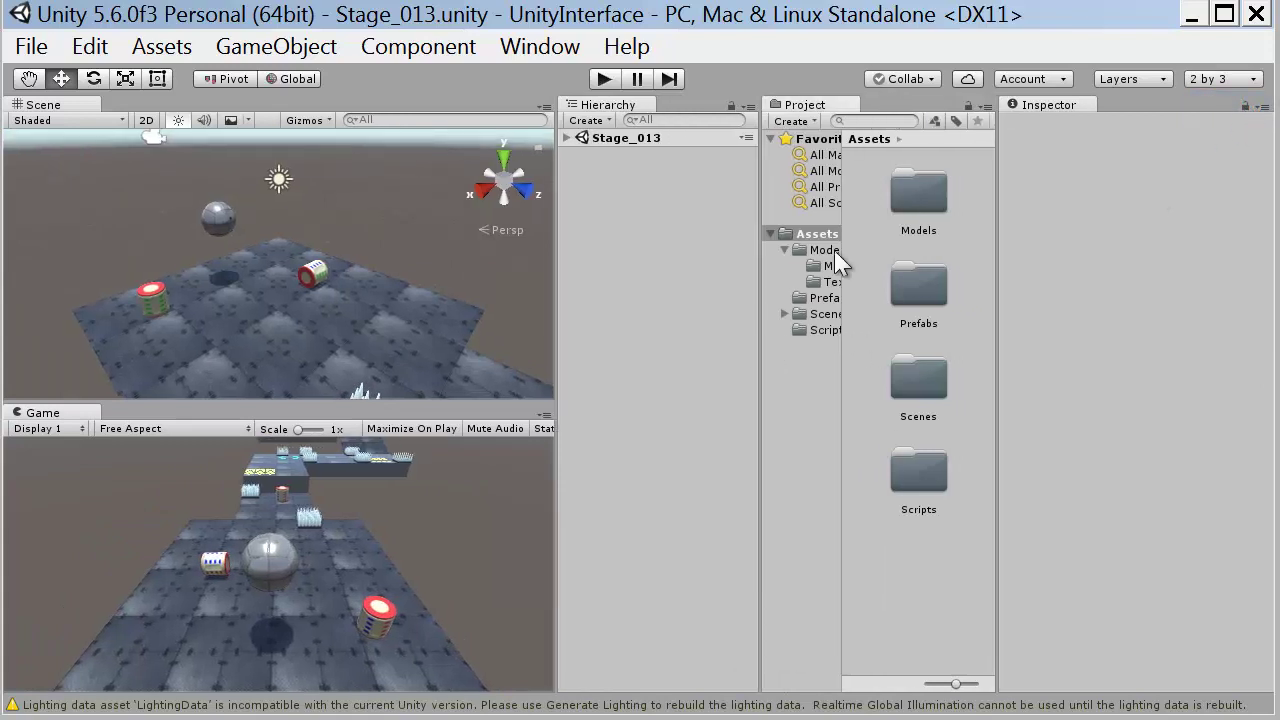
click(986, 108)
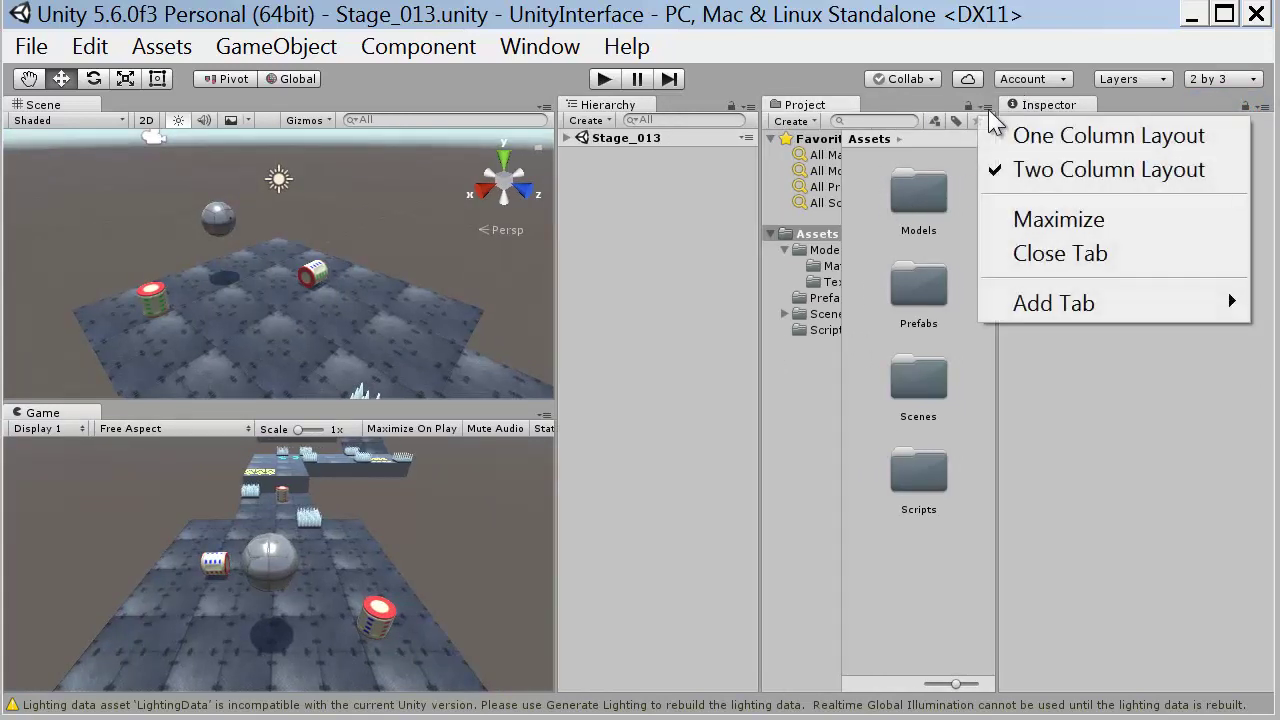
click(1035, 172)
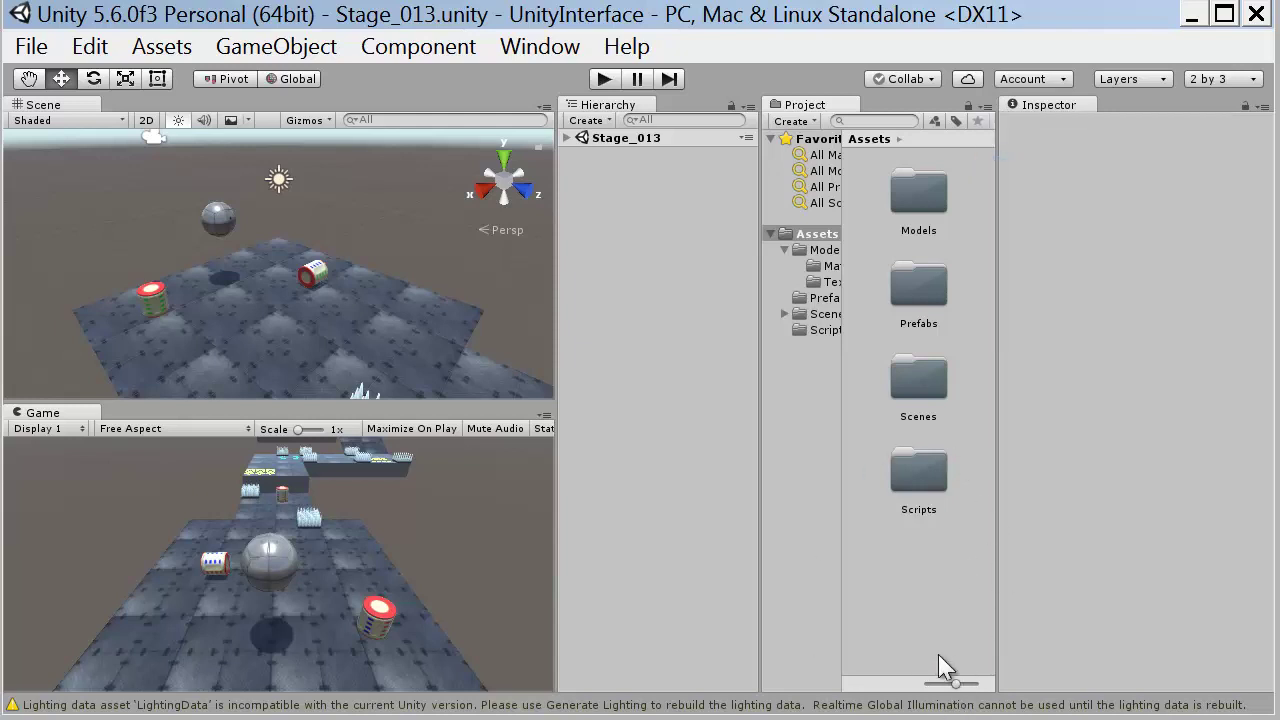
drag(957, 683, 926, 684)
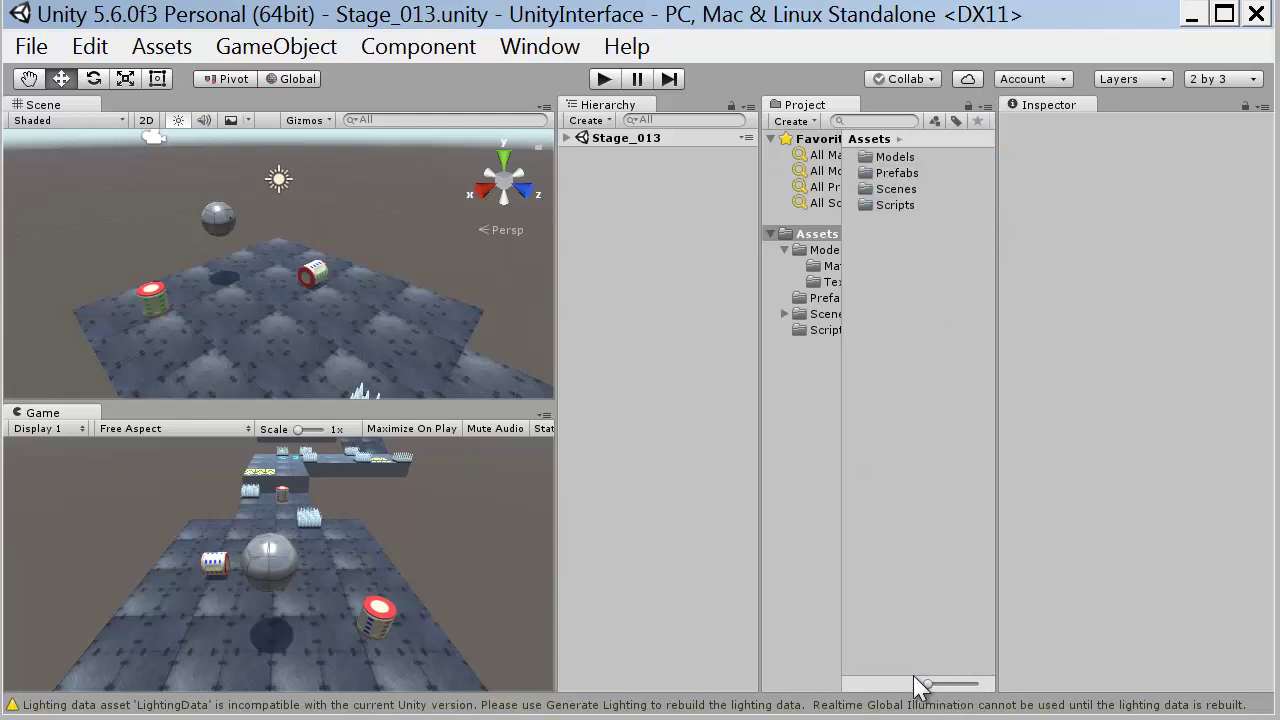
drag(757, 520, 746, 520)
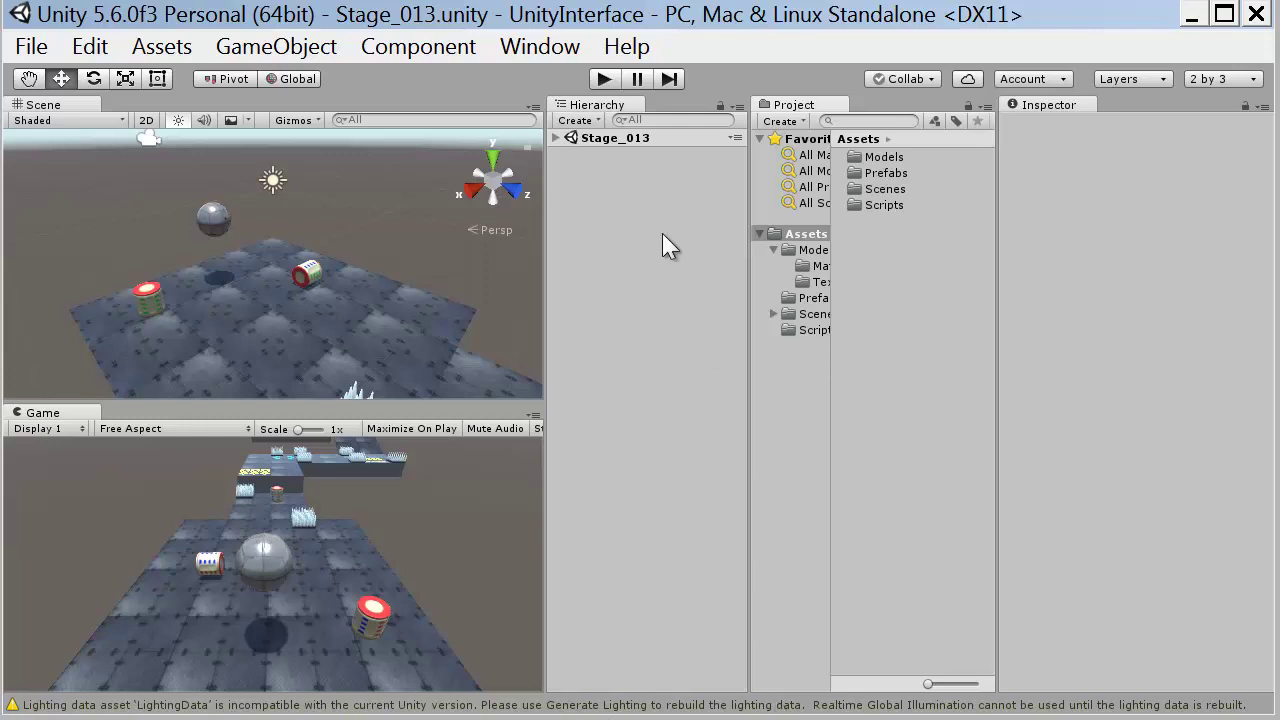
Run Generate Lighting for Stage_013 from Window > Lighting > Settings, then close it.
click(540, 47)
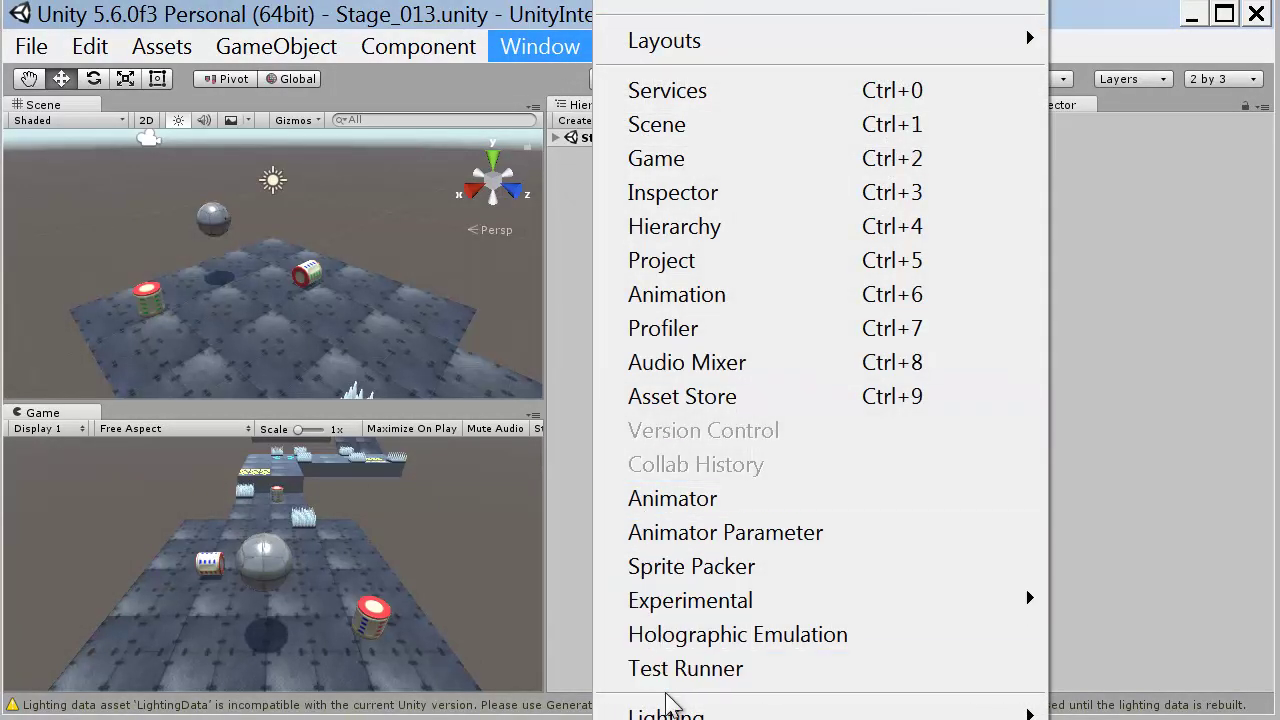
mouse_move(662, 712)
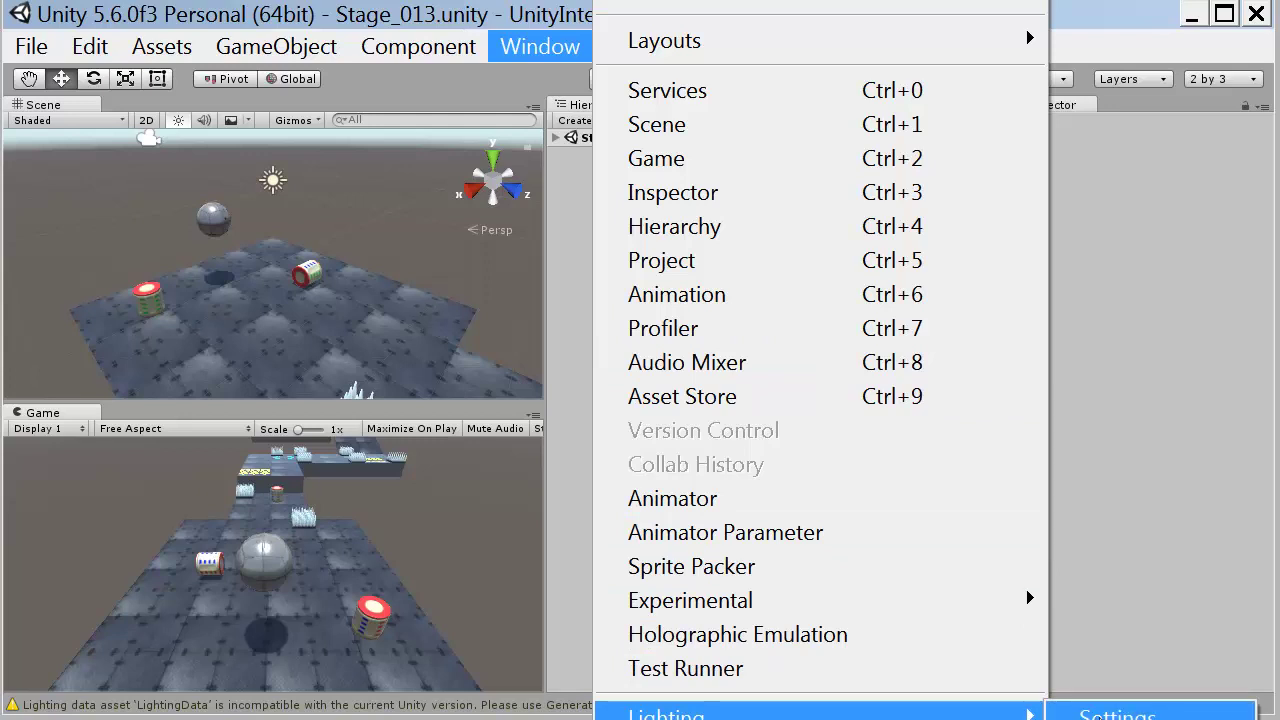
click(1117, 714)
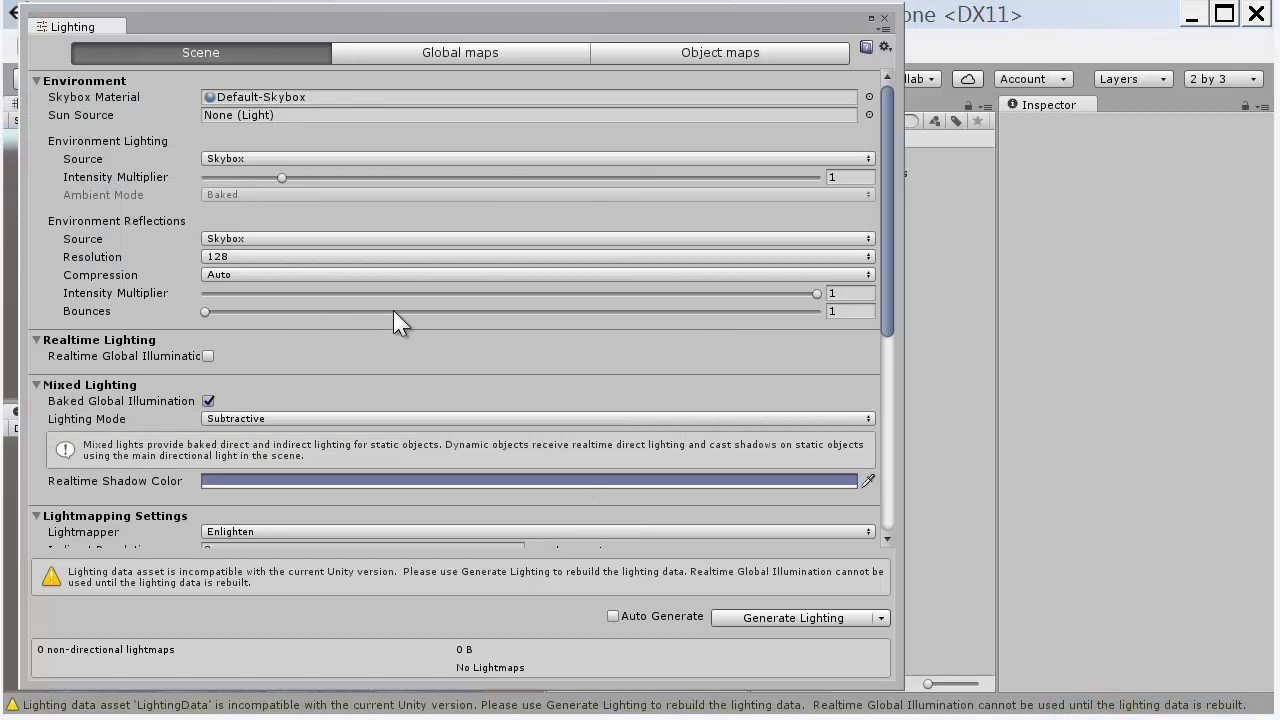
click(796, 616)
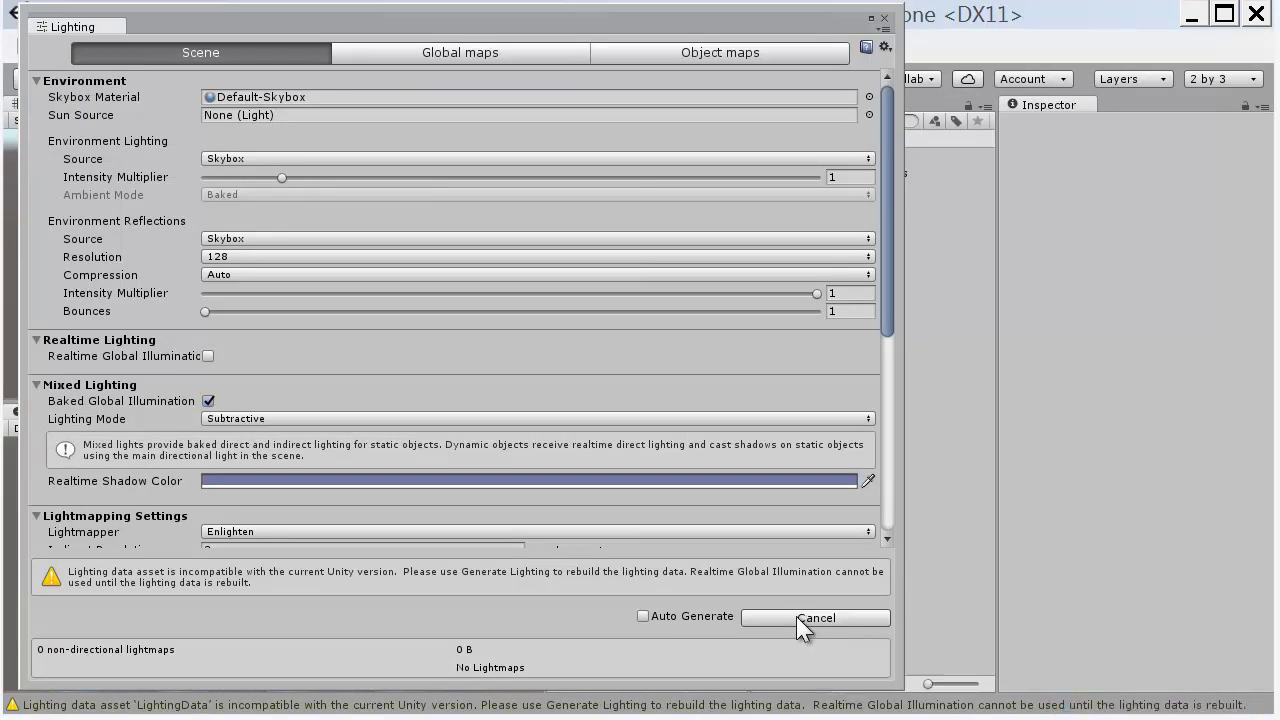
click(884, 19)
Save the Stage_013 scene and then the whole project.
click(31, 47)
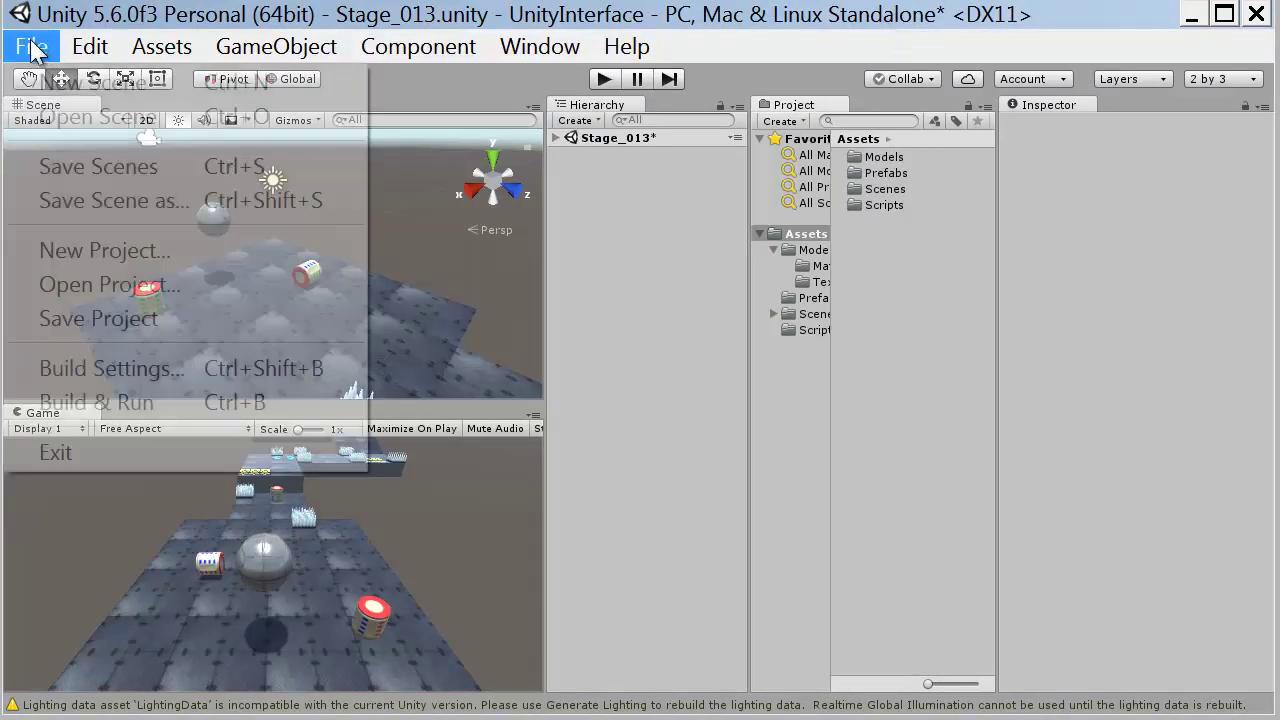
click(70, 162)
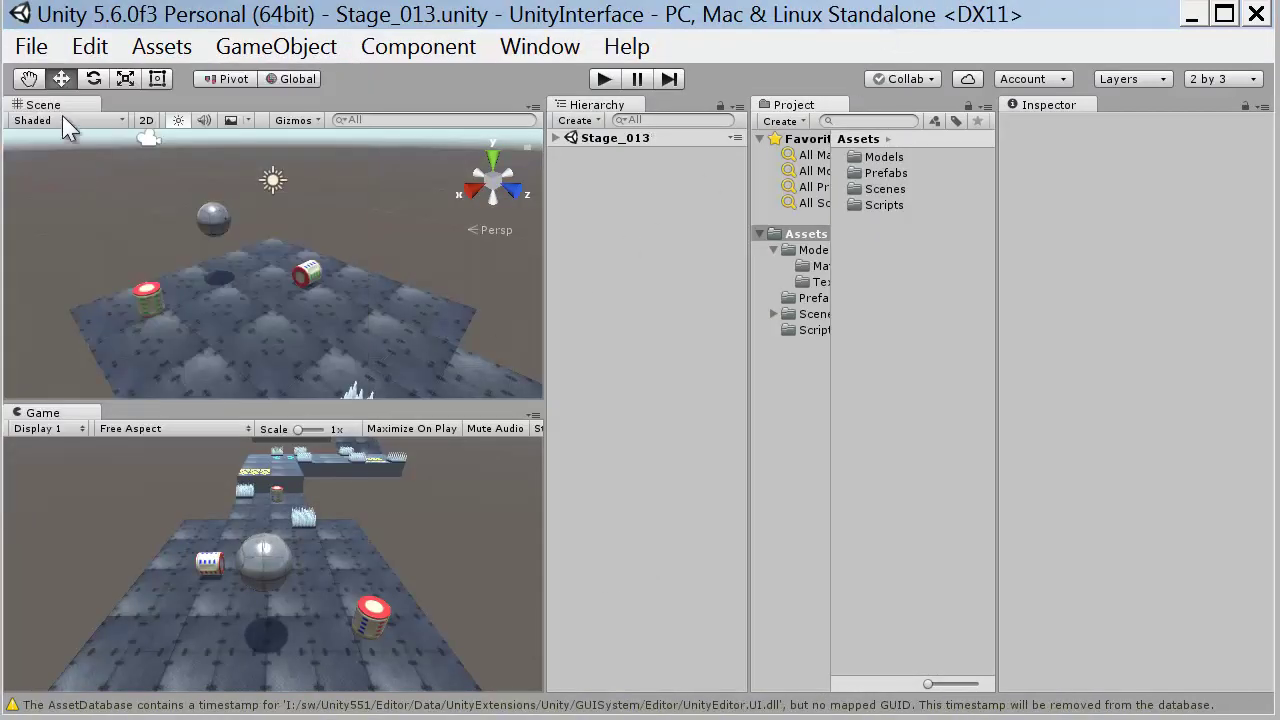
click(38, 54)
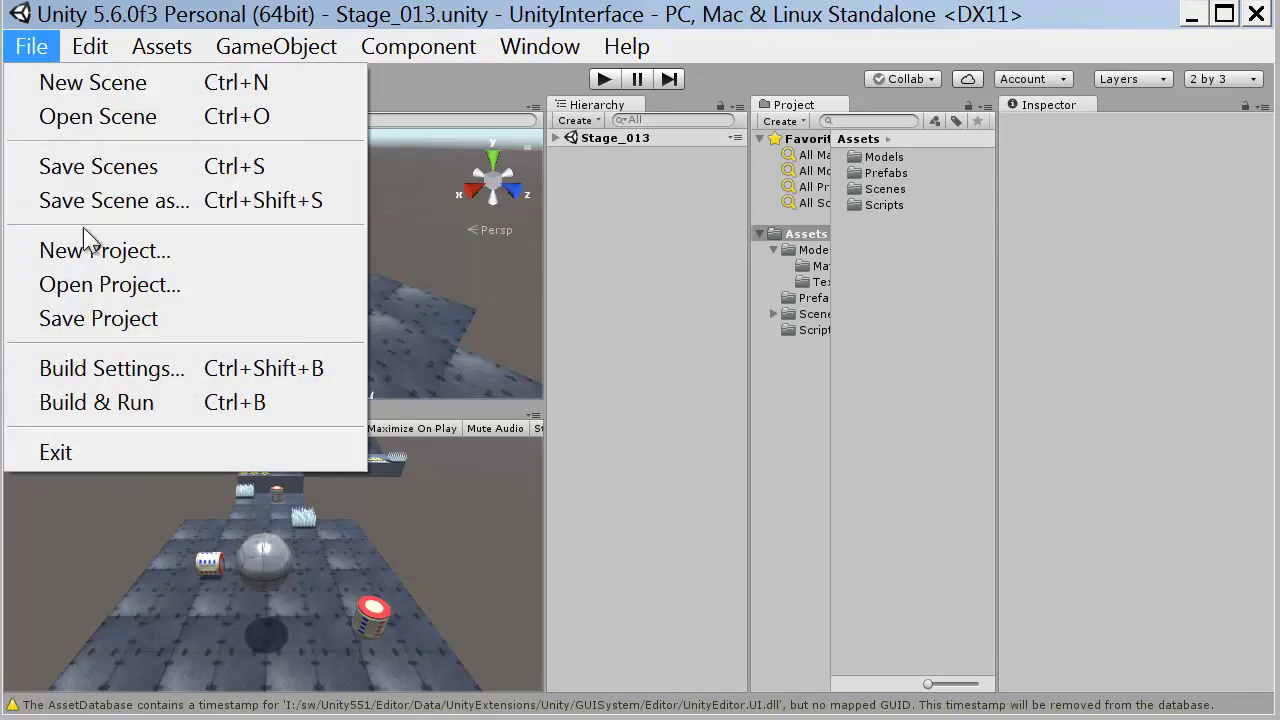
click(99, 316)
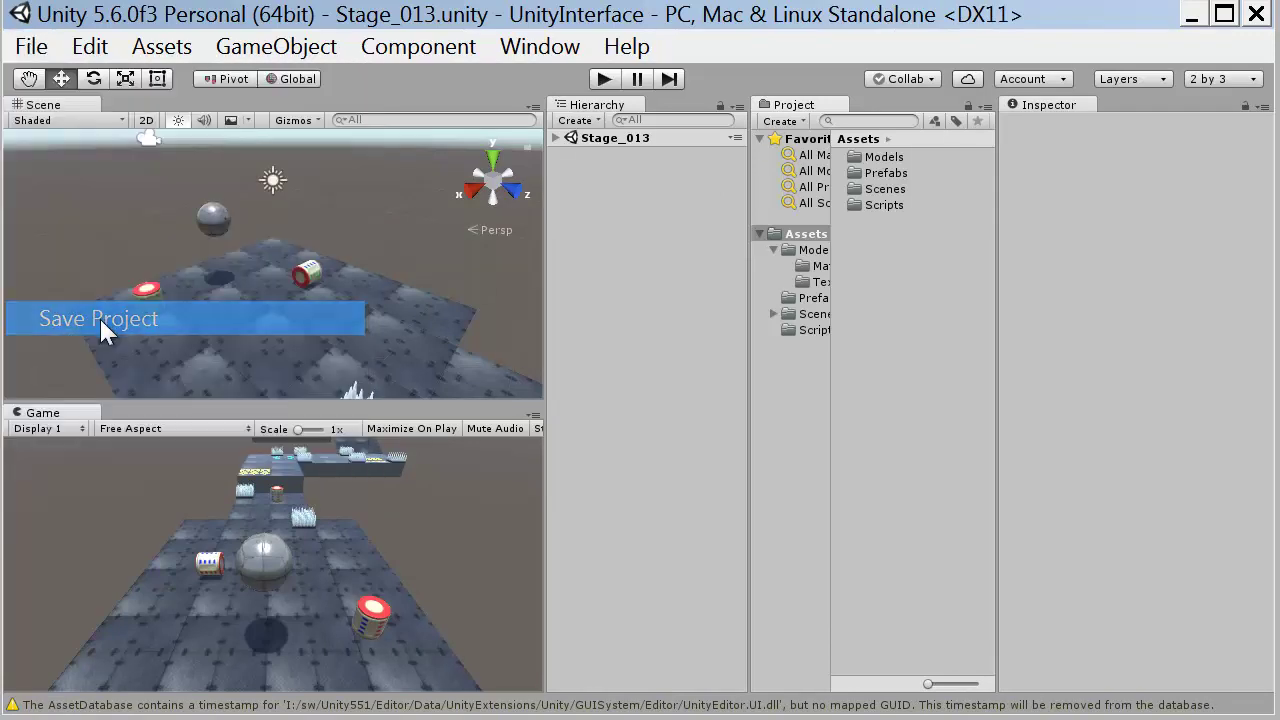
Review the 47 asset and lighting warnings in the Console, then close it.
click(590, 708)
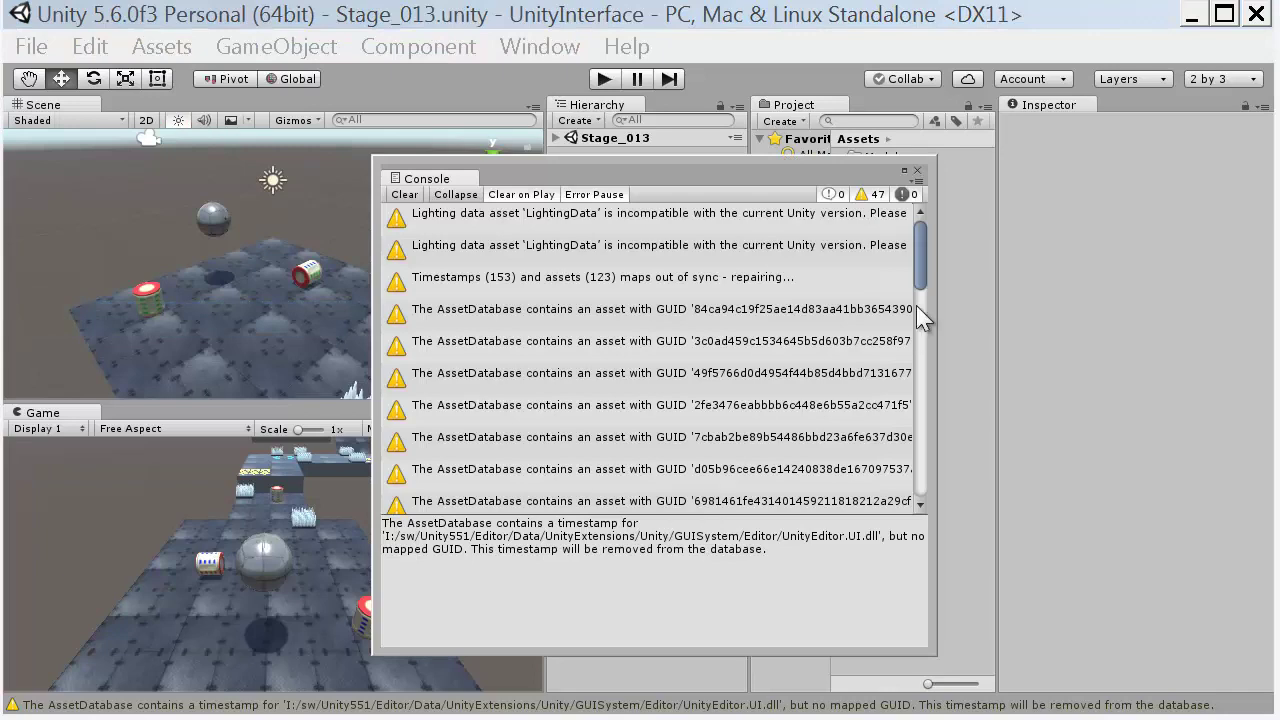
mouse_move(919, 281)
mouse_down()
mouse_move(905, 478)
mouse_move(912, 215)
mouse_up()
click(915, 170)
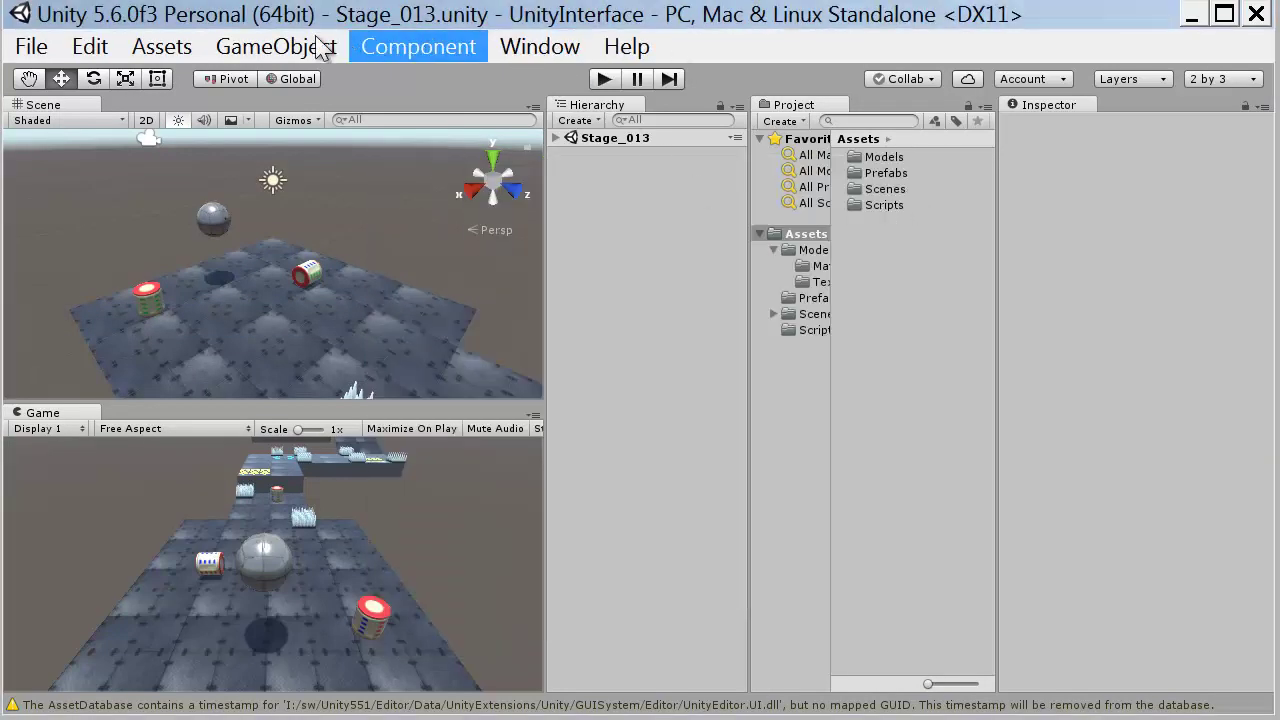
click(175, 55)
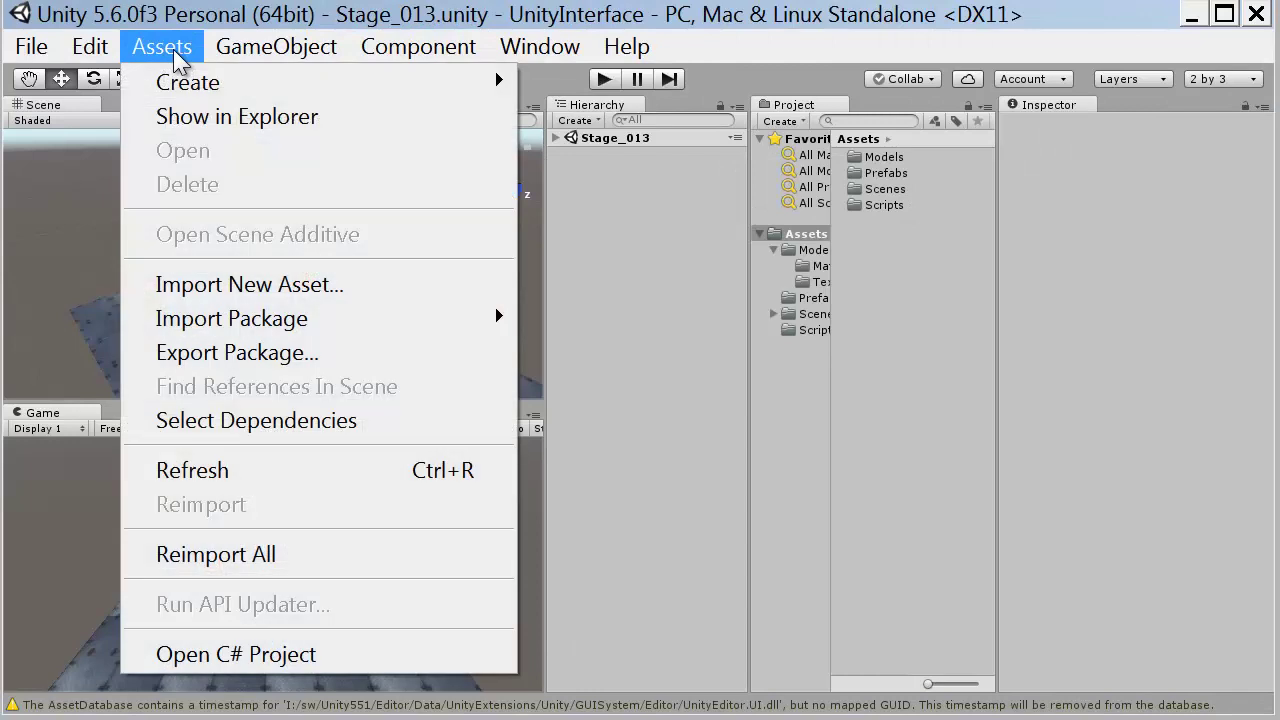
click(343, 548)
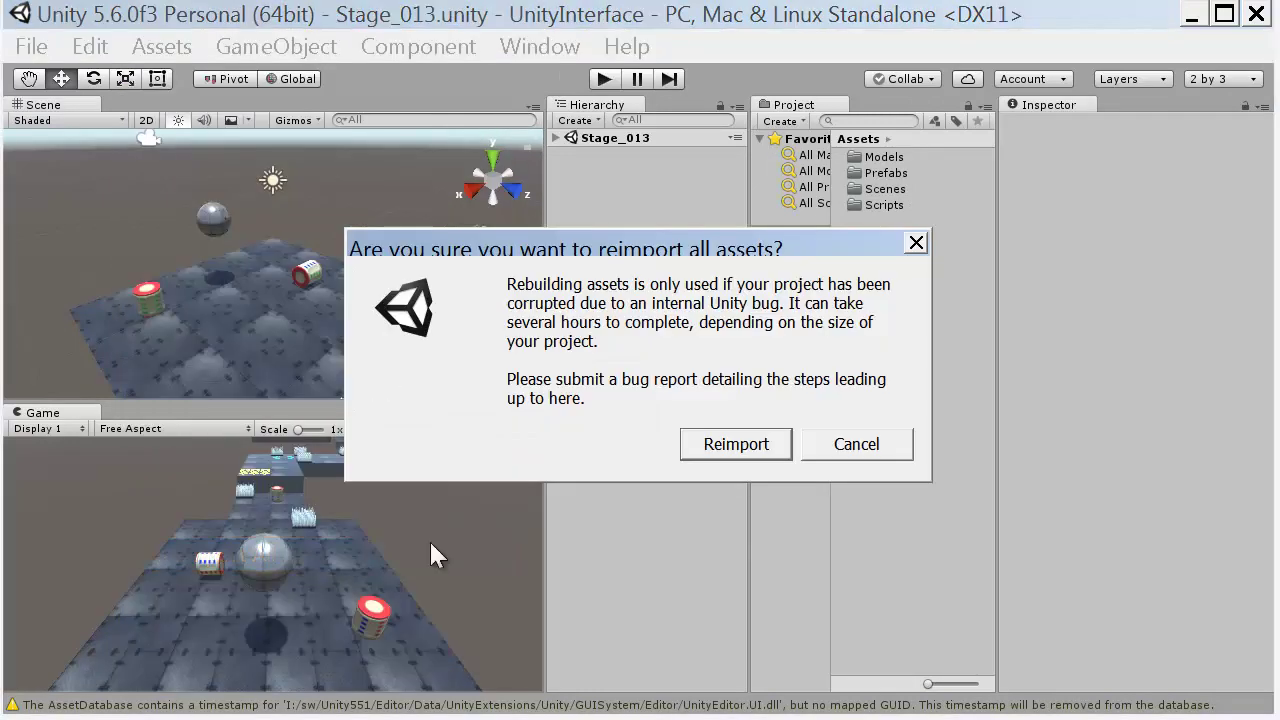
click(745, 452)
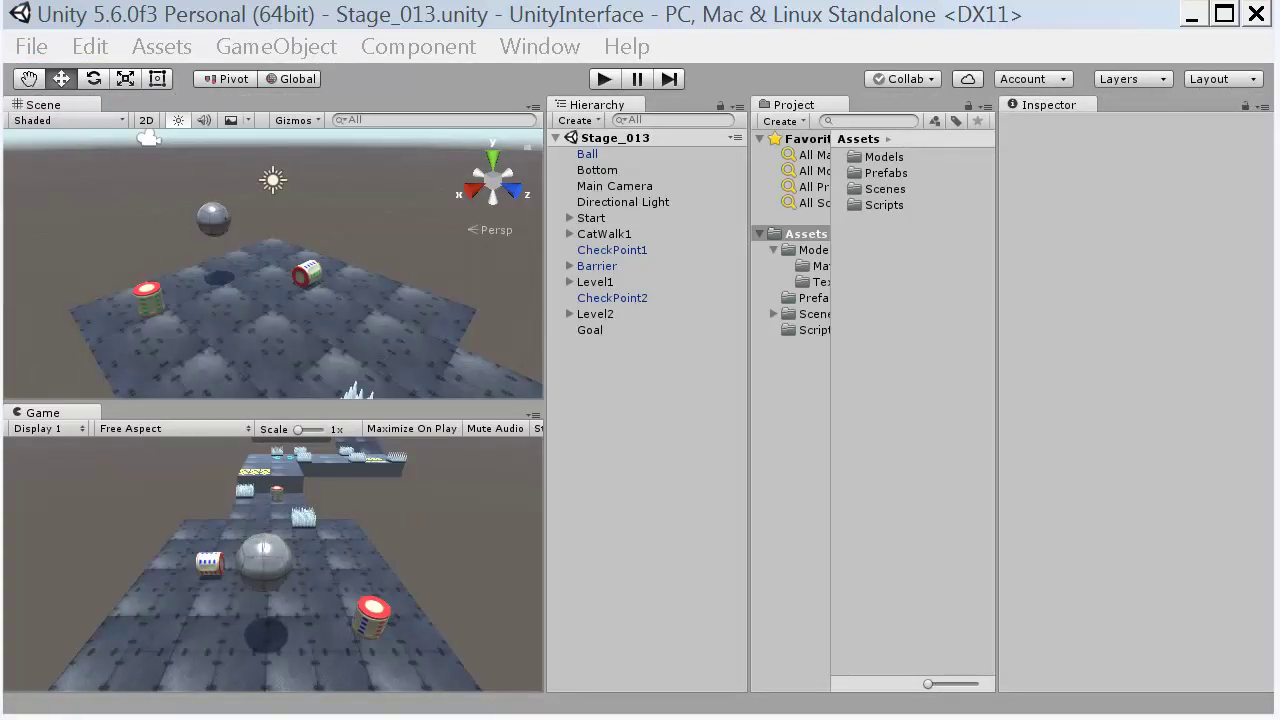
Save the scene and project, then select Ball in the Scene view to inspect it.
click(33, 47)
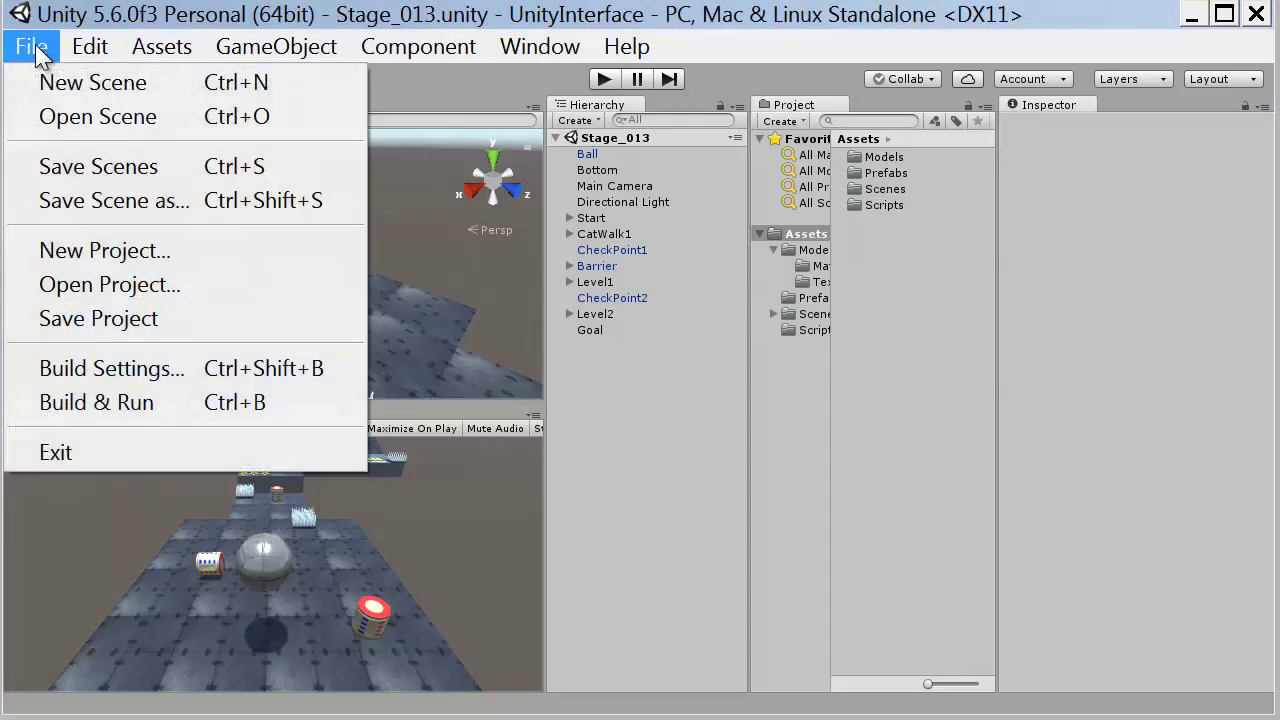
click(91, 179)
click(34, 48)
click(109, 316)
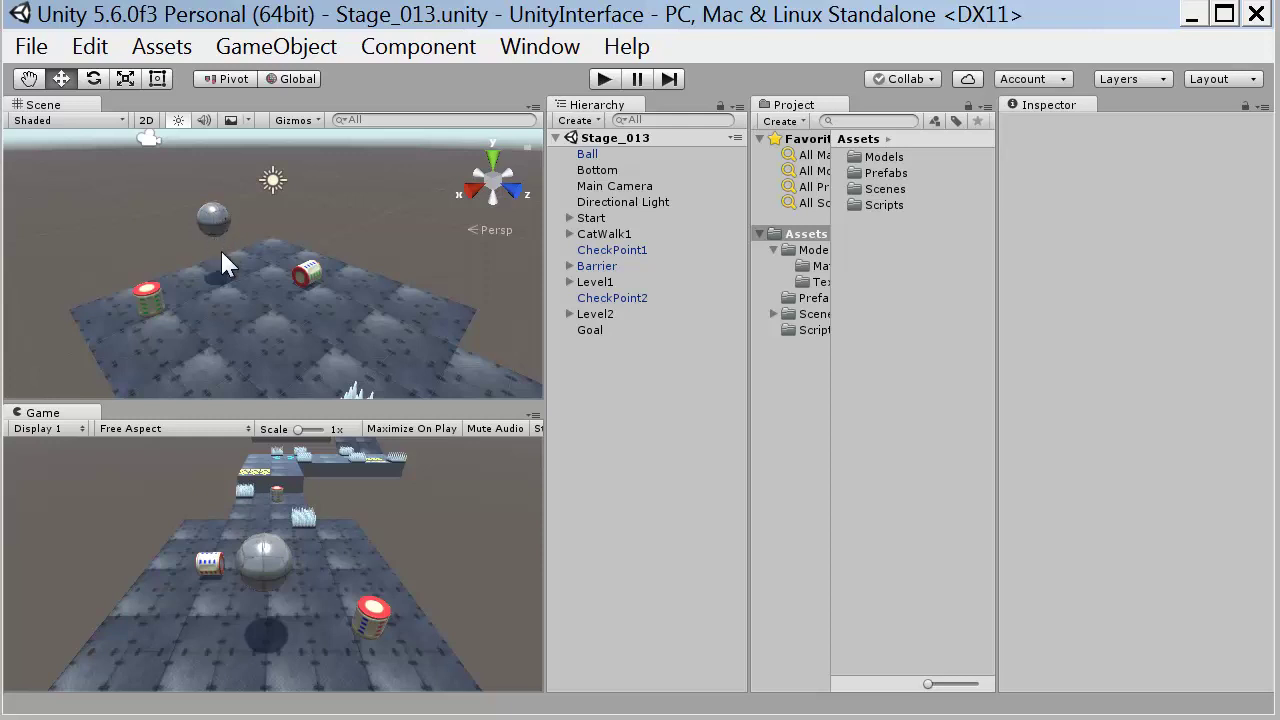
click(211, 220)
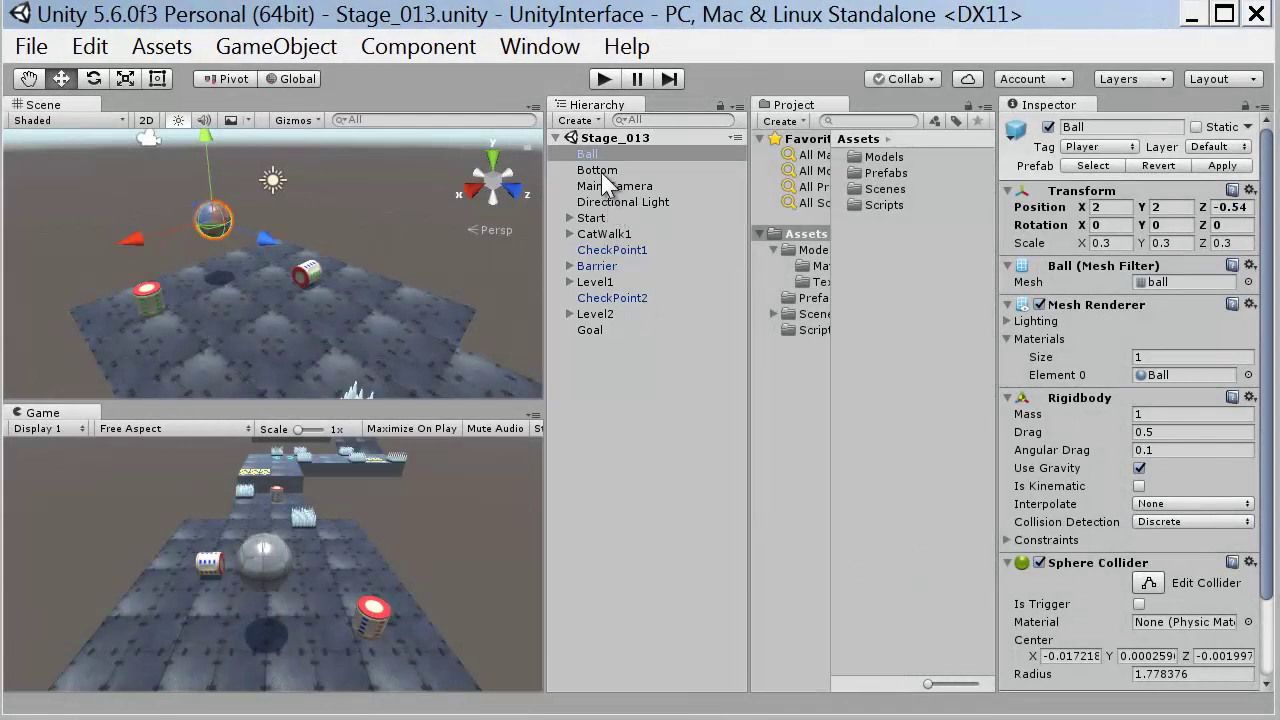
click(599, 170)
click(590, 155)
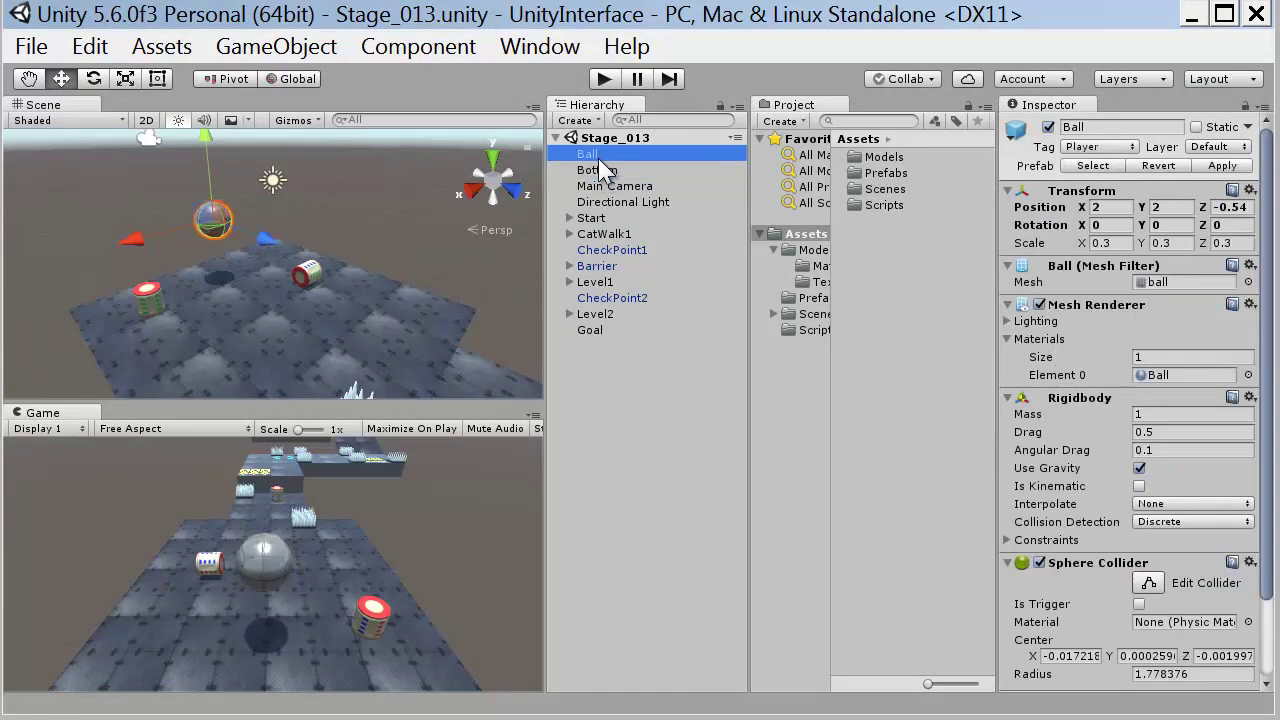
click(601, 187)
click(596, 170)
click(590, 155)
click(569, 218)
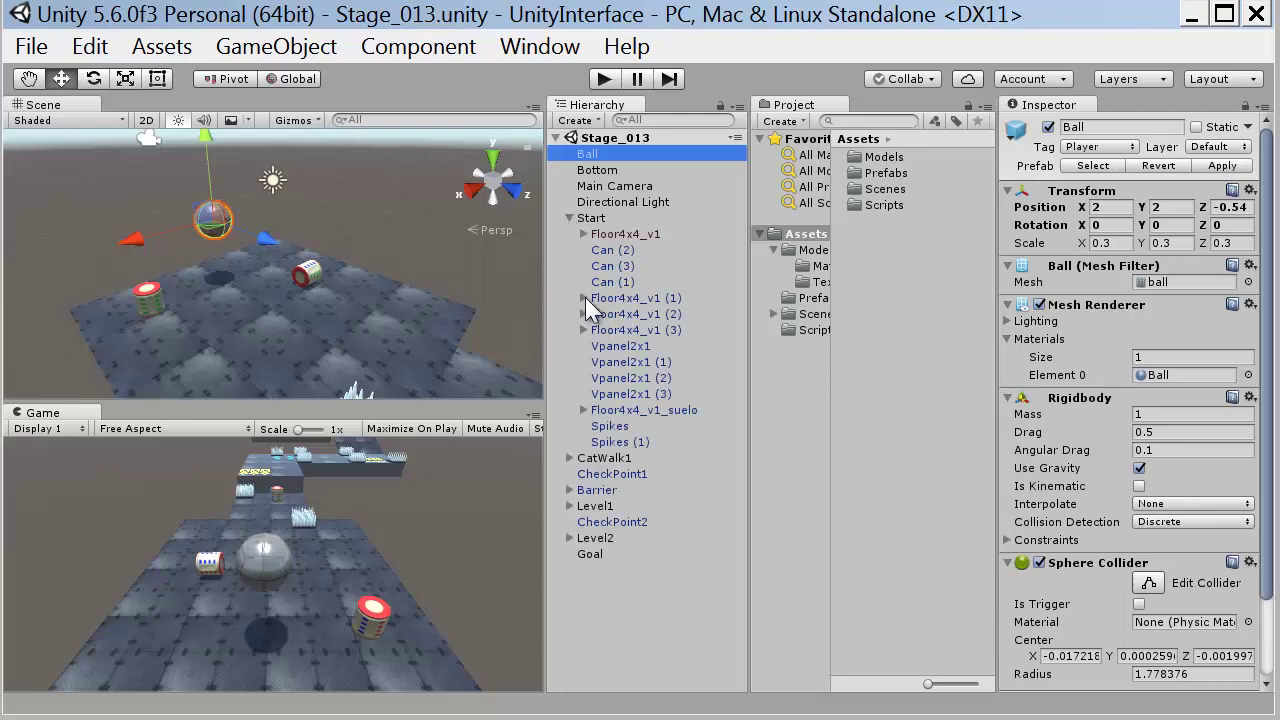
click(584, 298)
click(582, 298)
click(570, 218)
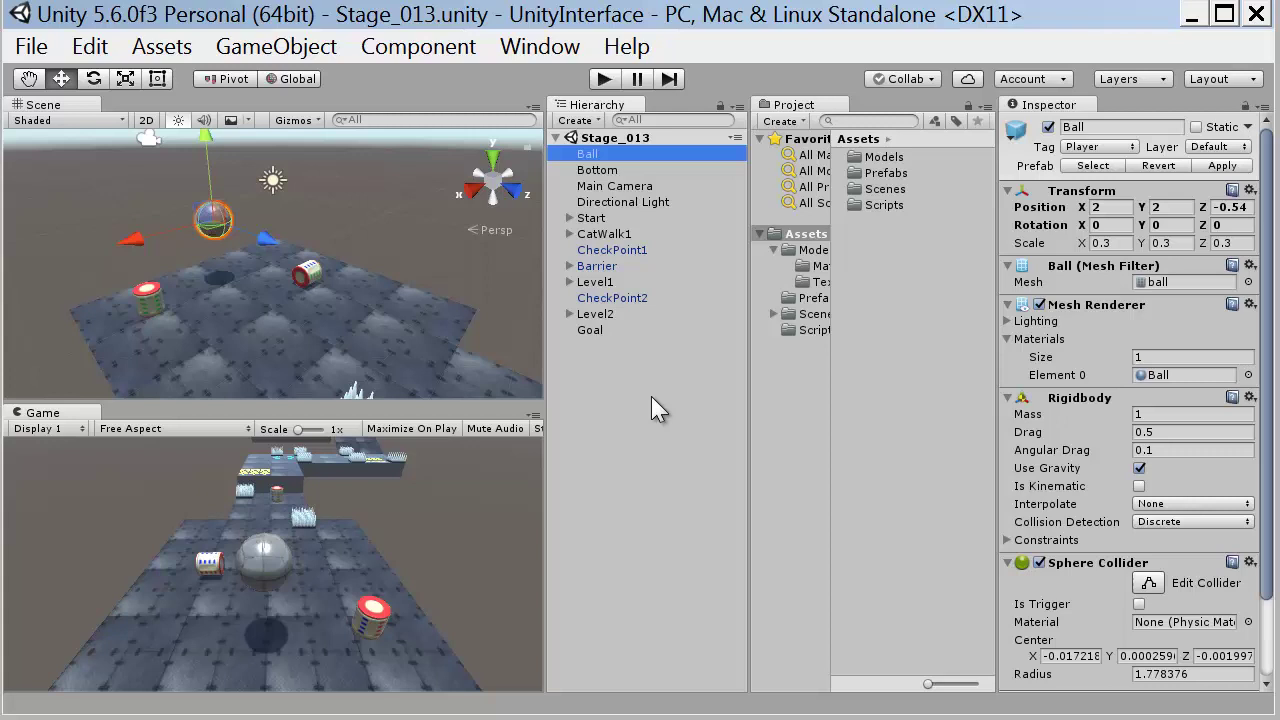
Expand the Start group in the Hierarchy and select Main Camera to view its settings.
click(568, 217)
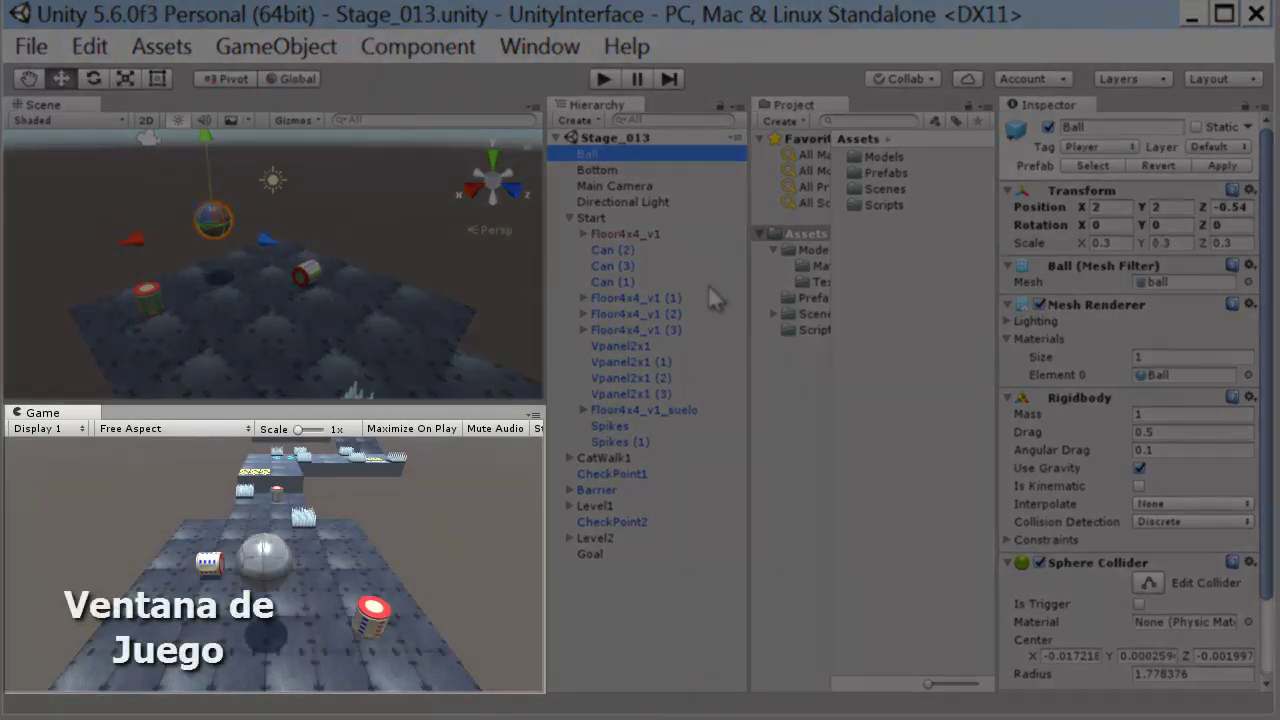
drag(750, 370, 737, 369)
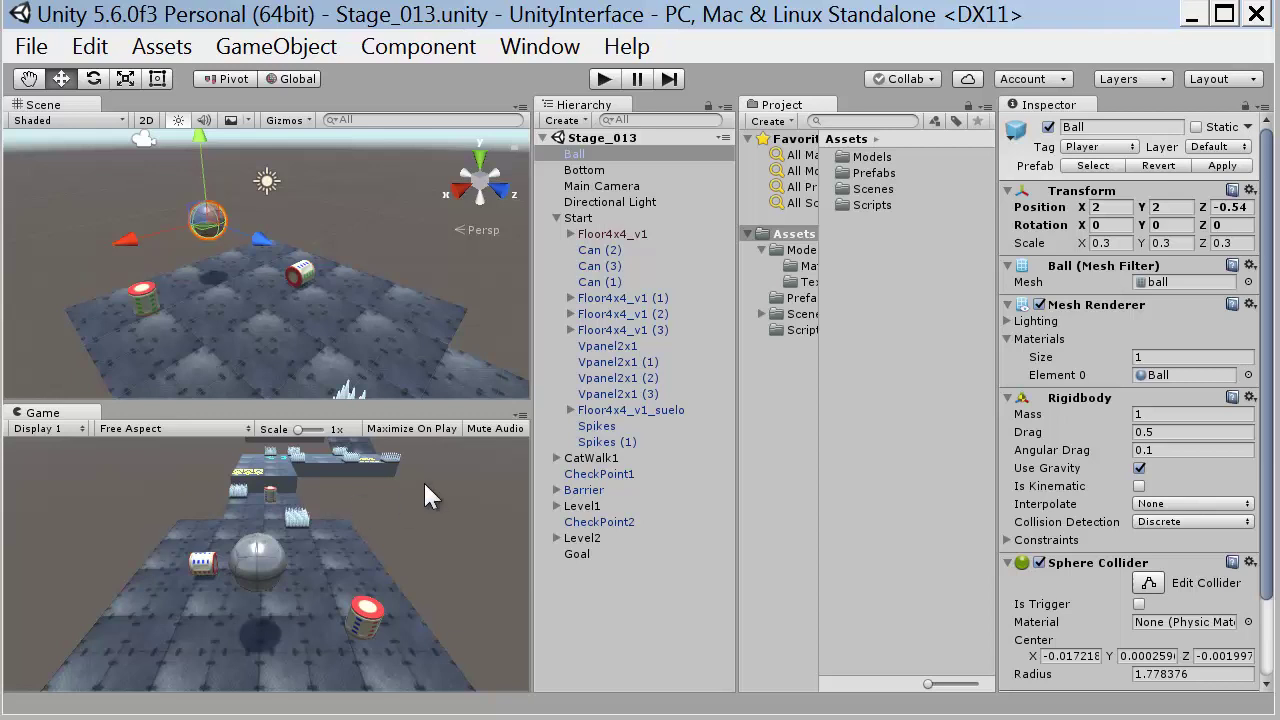
click(668, 186)
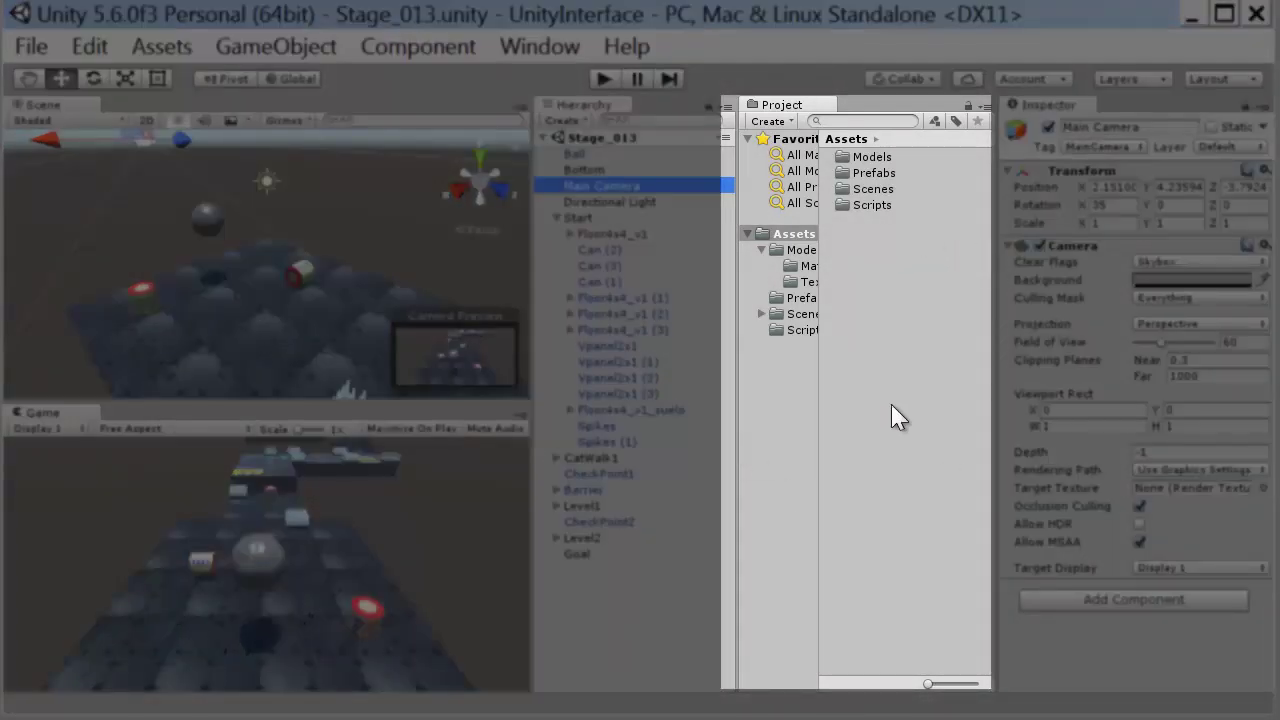
Drag the Project window's folder-tree divider right so folder names show in full.
drag(819, 389, 840, 398)
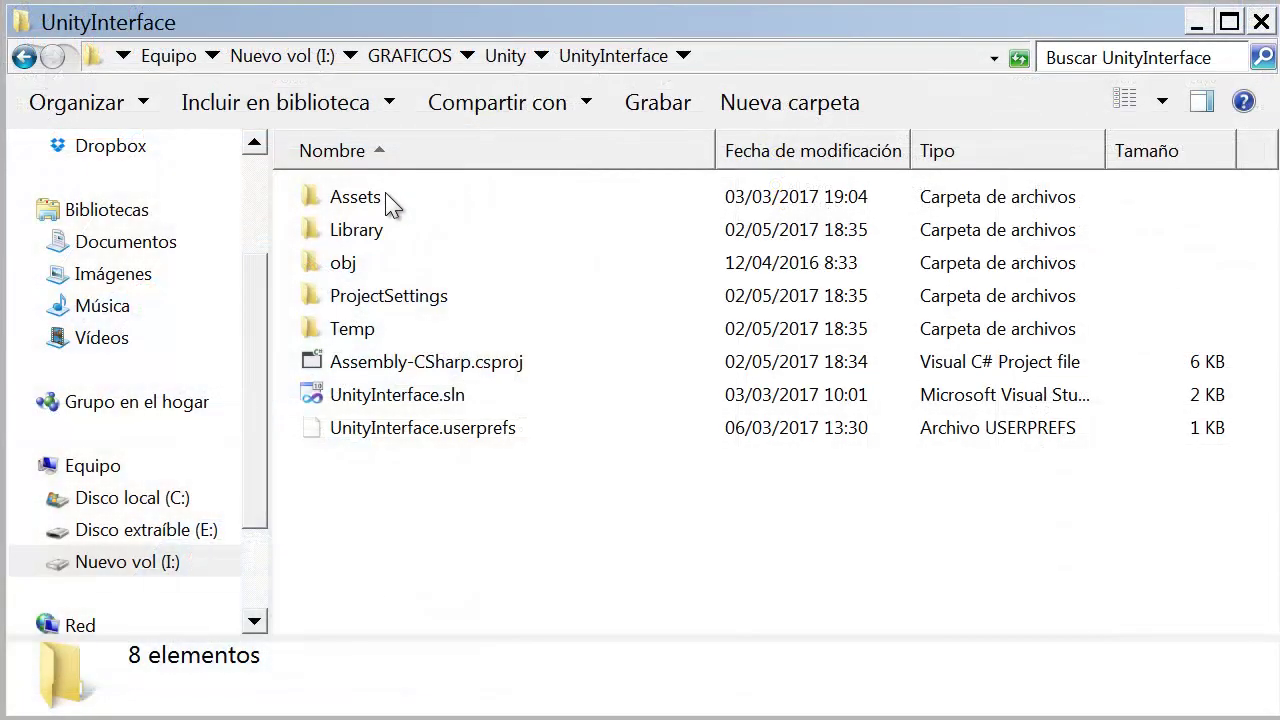
Browse Assets and Models in Explorer, then return through the breadcrumb to the Unity folder.
double_click(385, 197)
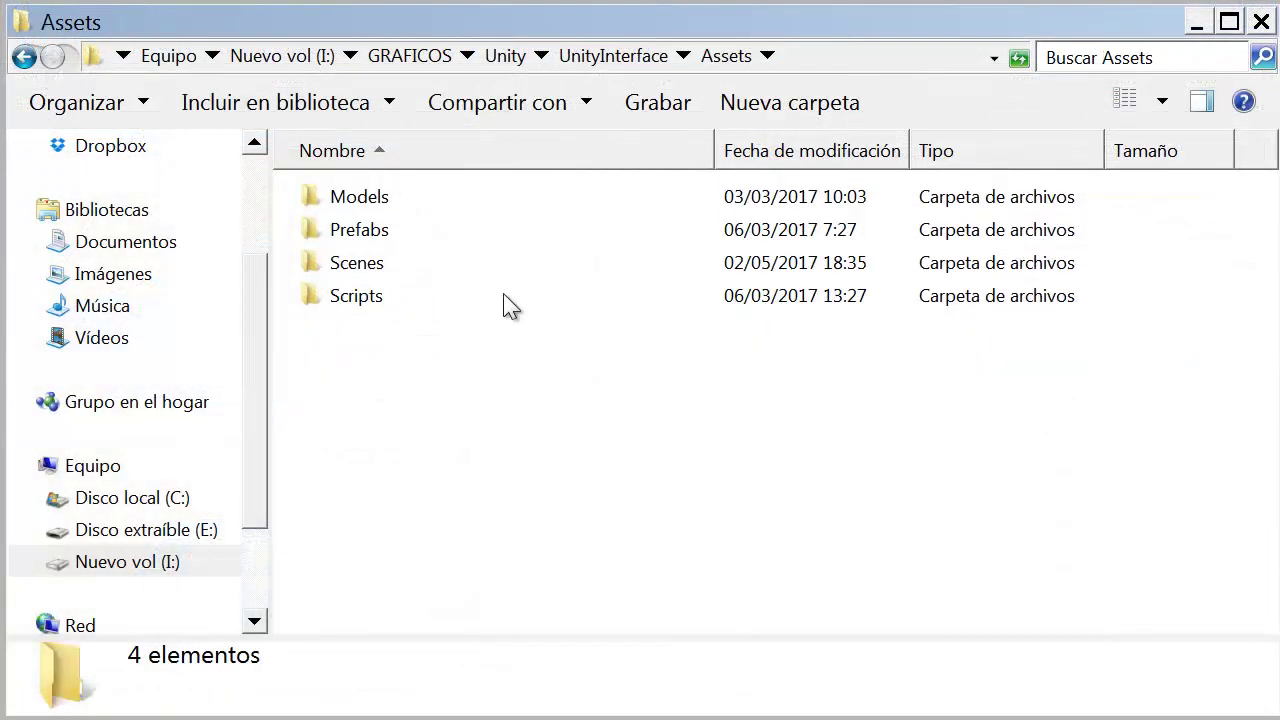
double_click(365, 198)
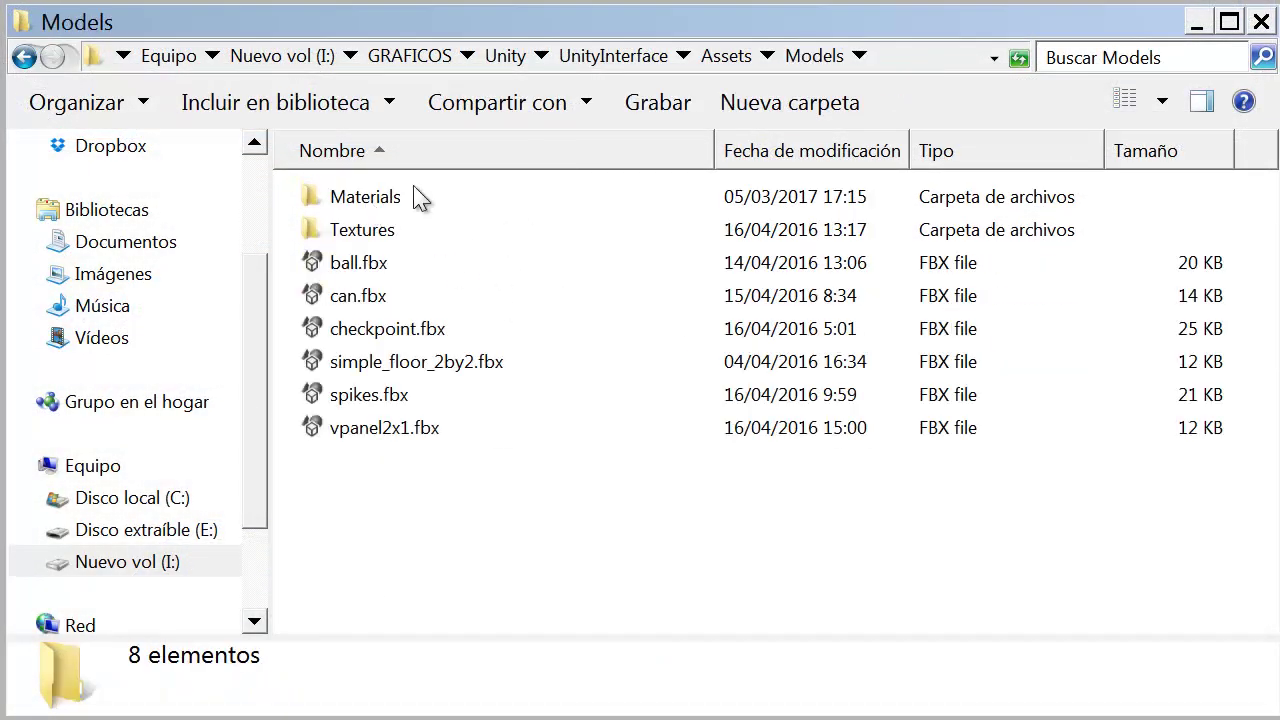
click(725, 57)
click(612, 60)
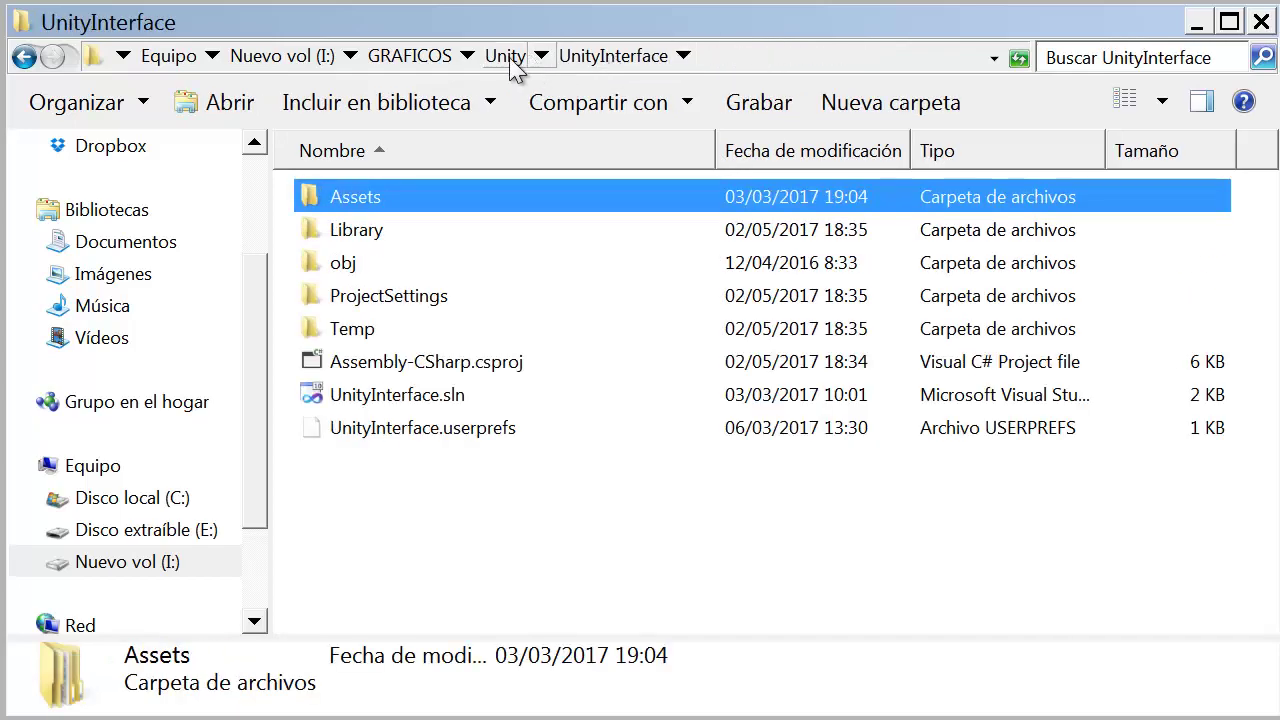
click(512, 57)
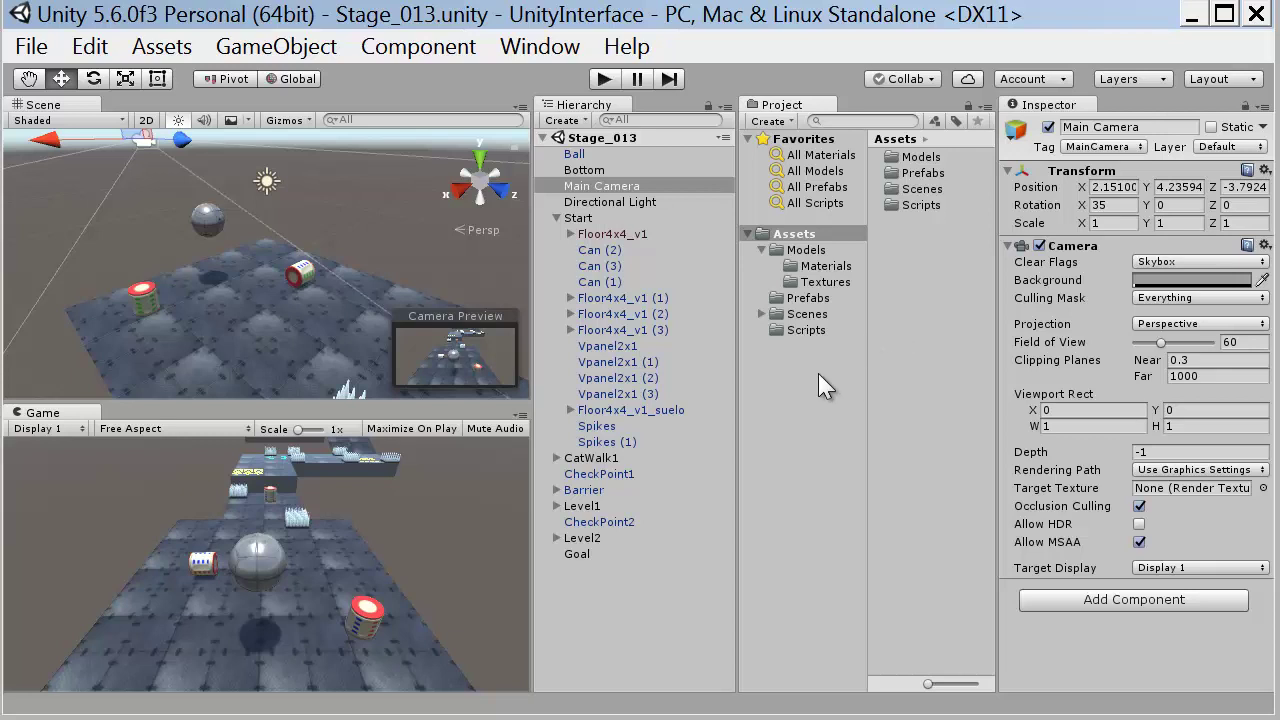
Browse the Models, Prefabs, Scenes, Scripts, Materials and Textures folders, returning to Prefabs.
click(817, 254)
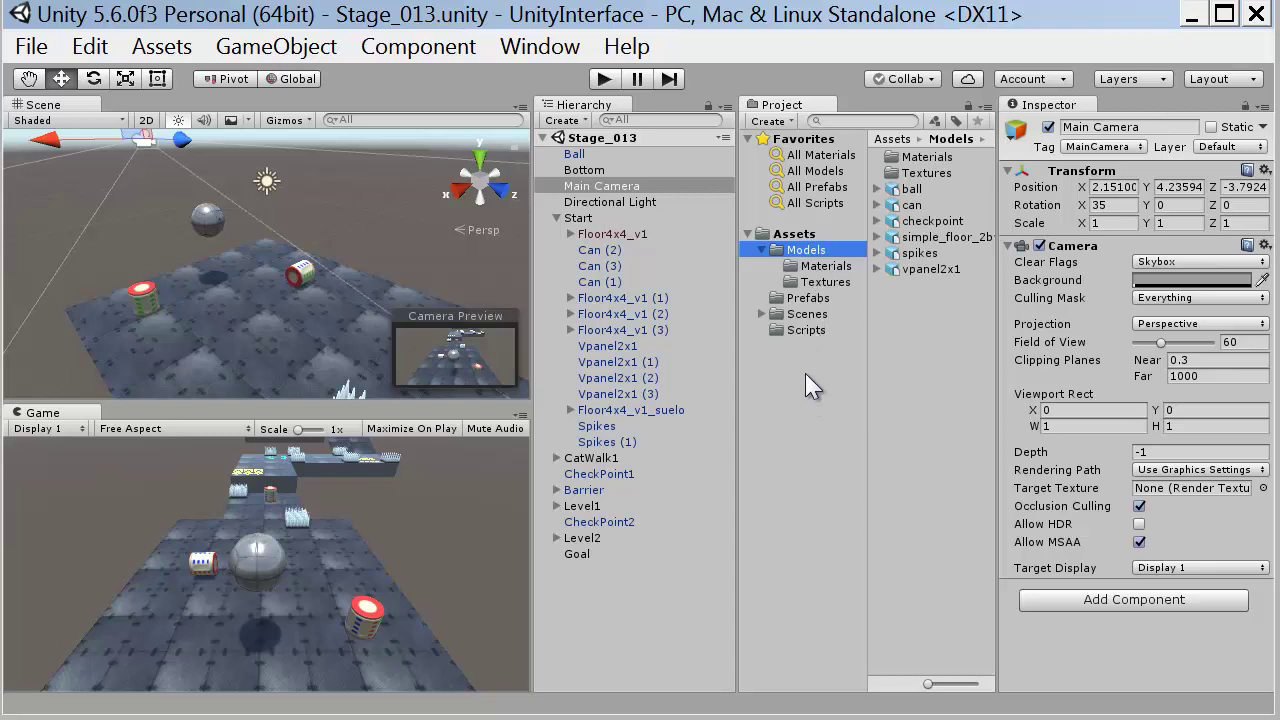
click(802, 297)
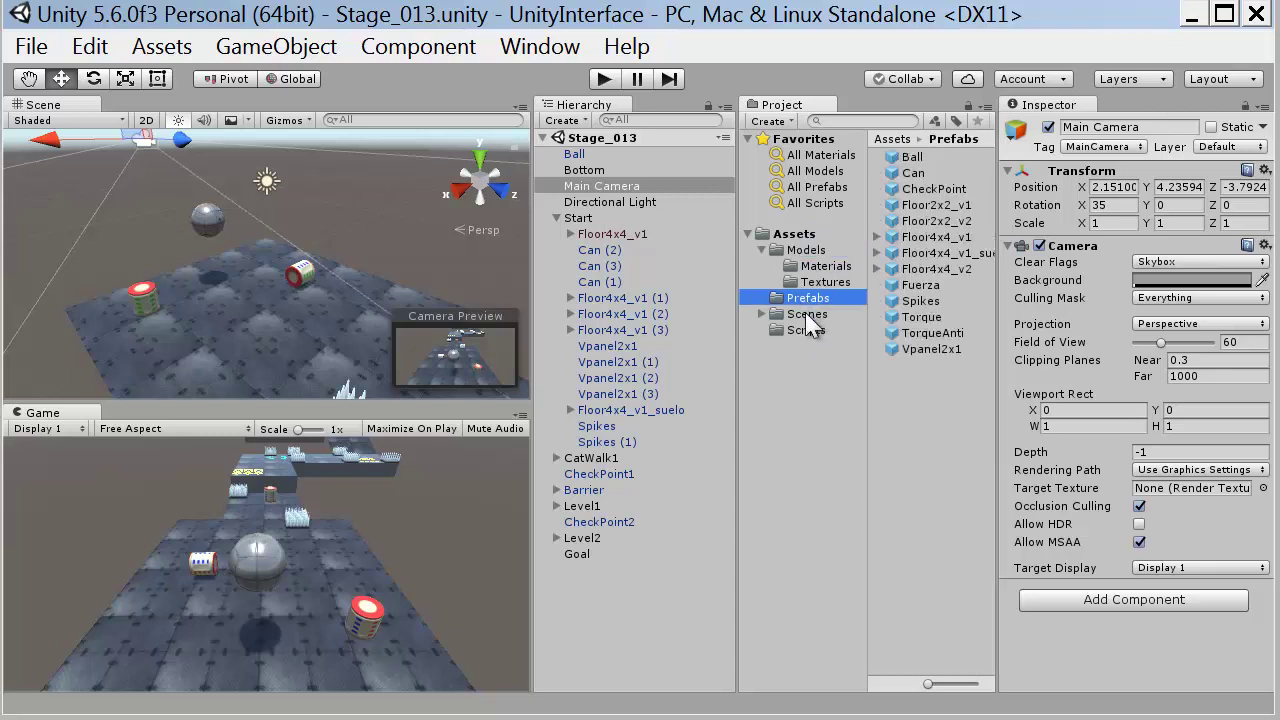
click(806, 313)
click(809, 334)
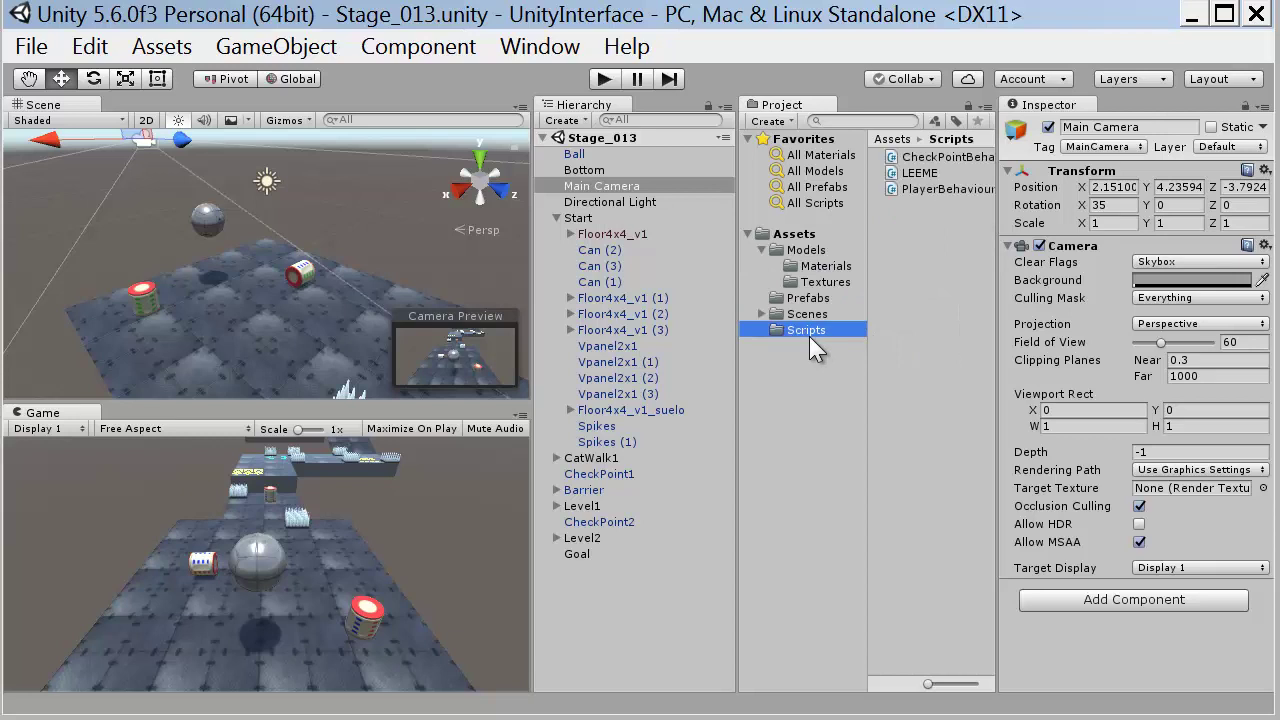
click(803, 250)
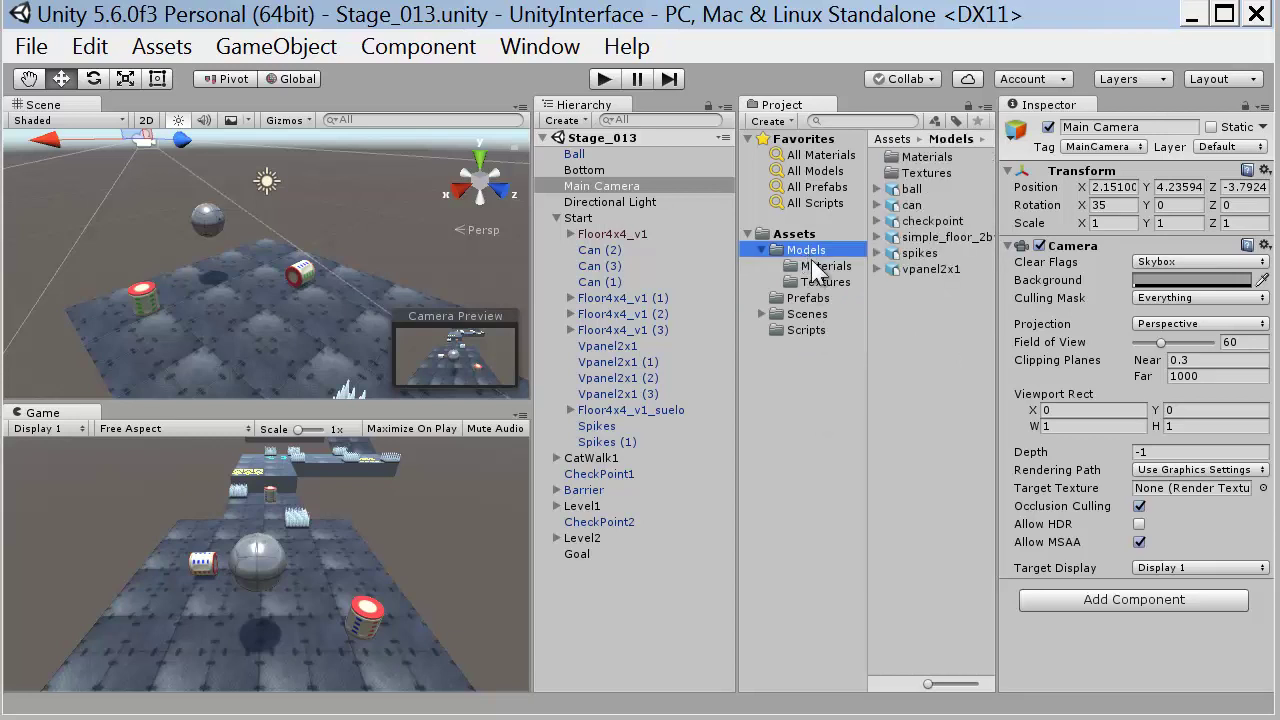
click(813, 265)
click(818, 283)
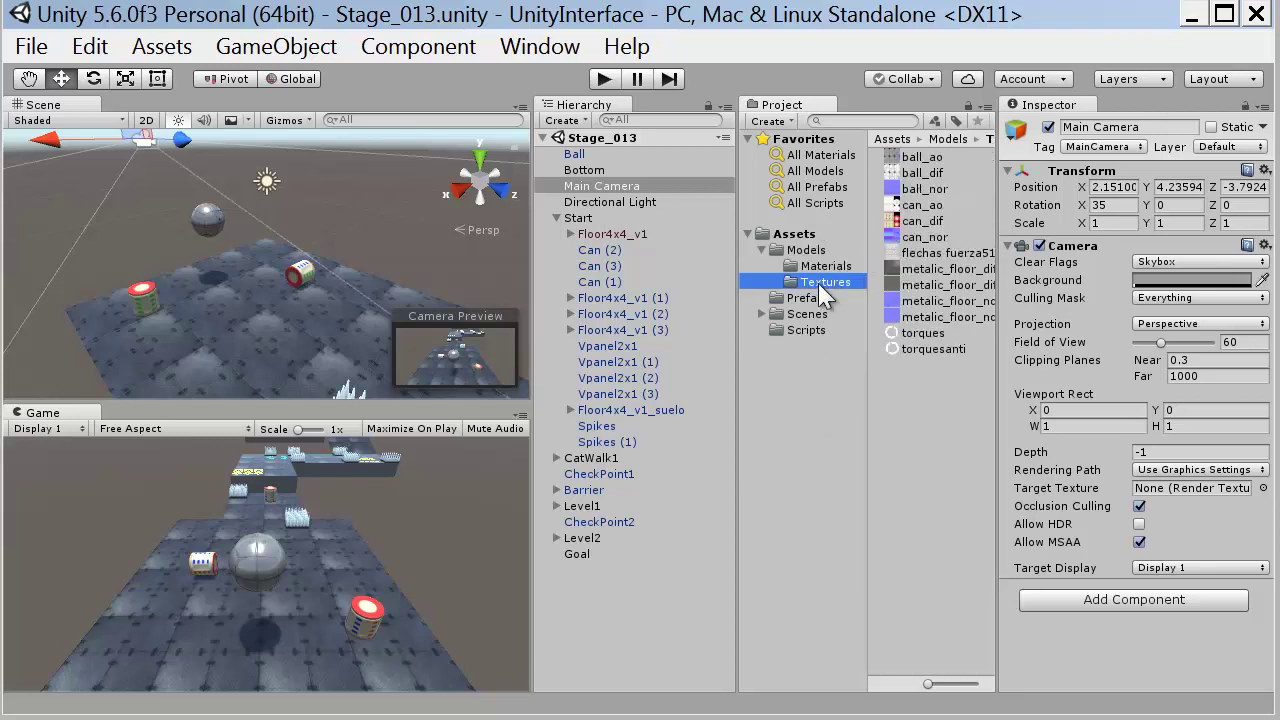
click(815, 297)
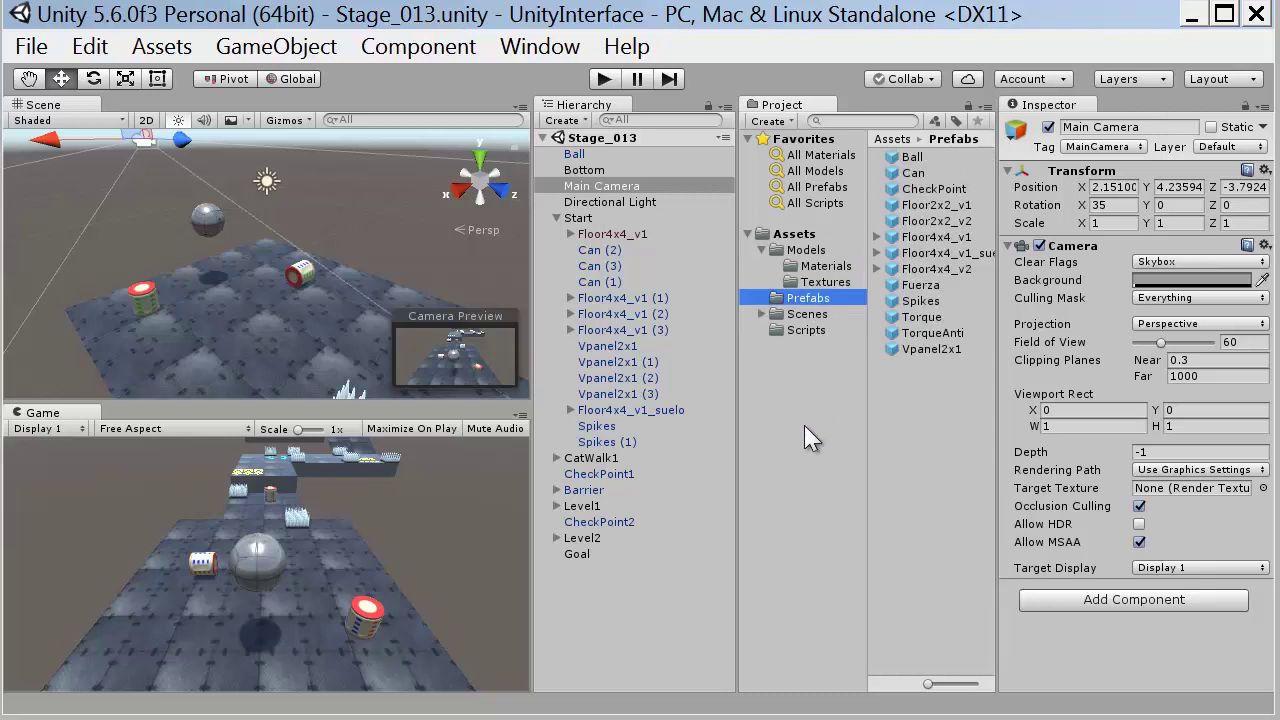
Inspect the Ball, Can, Floor2x2_v1, Floor4x4_v1 and Spikes prefabs.
click(920, 158)
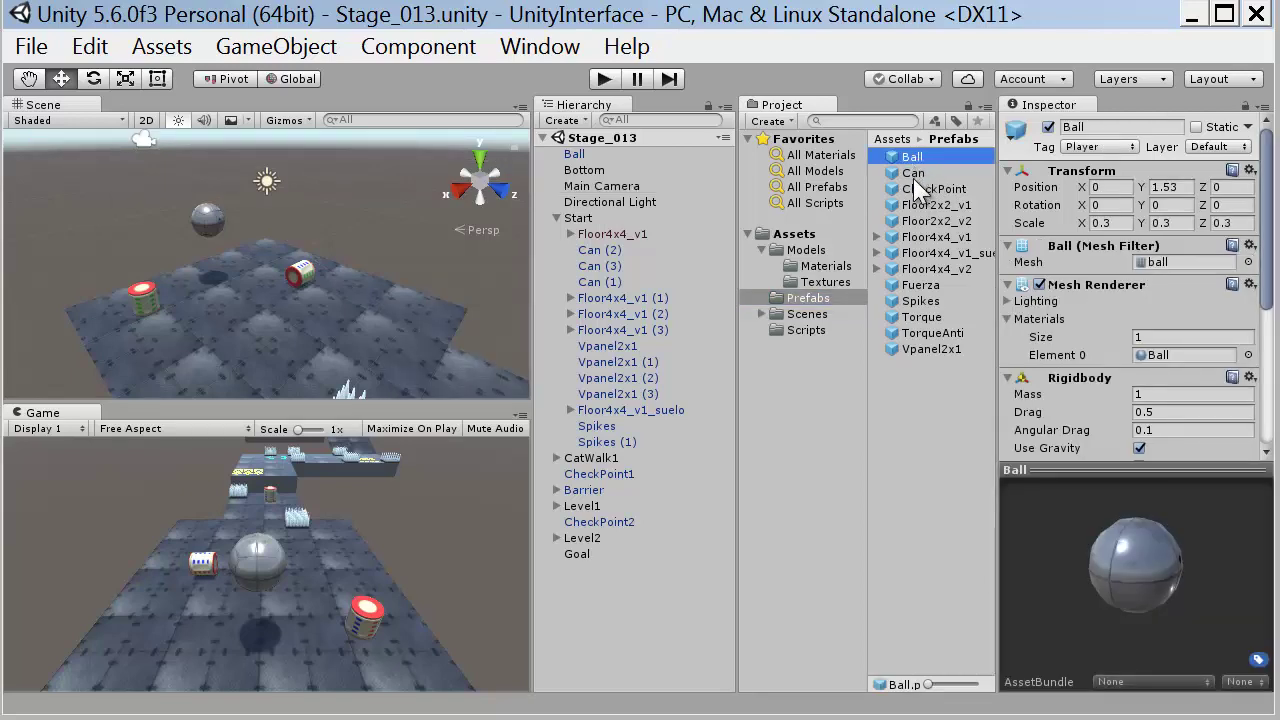
click(913, 174)
click(930, 205)
click(920, 239)
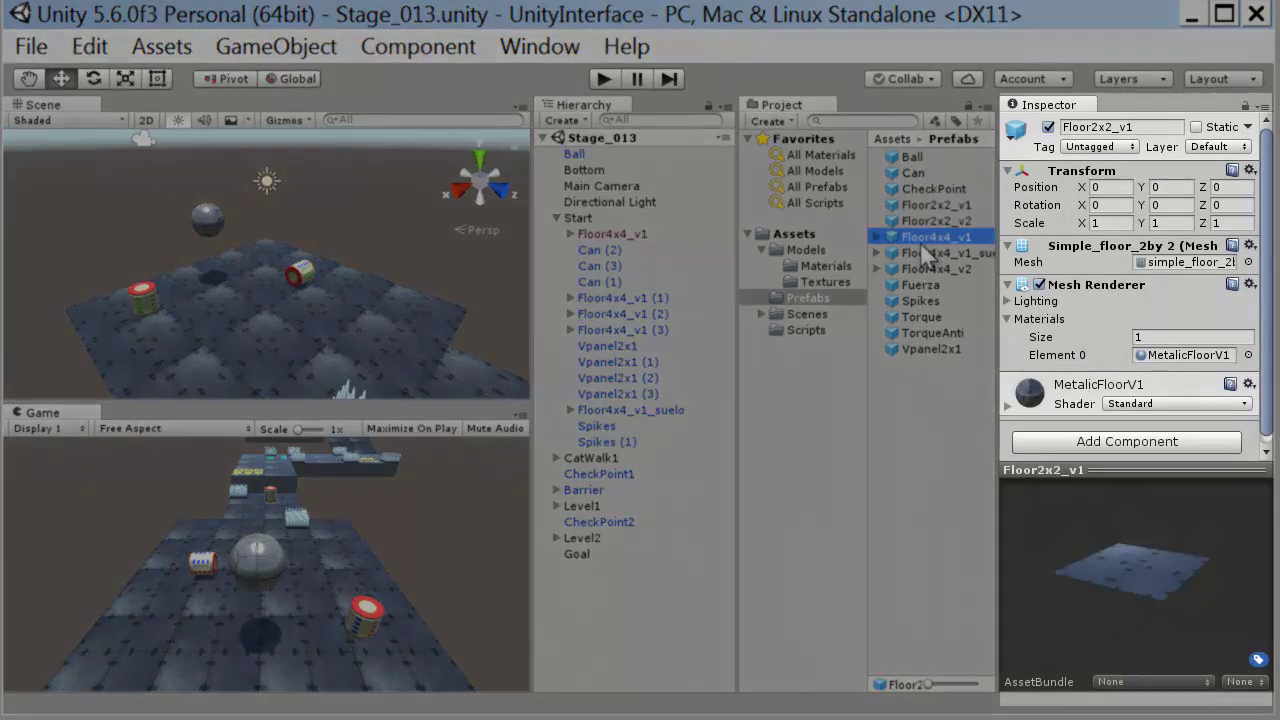
click(922, 301)
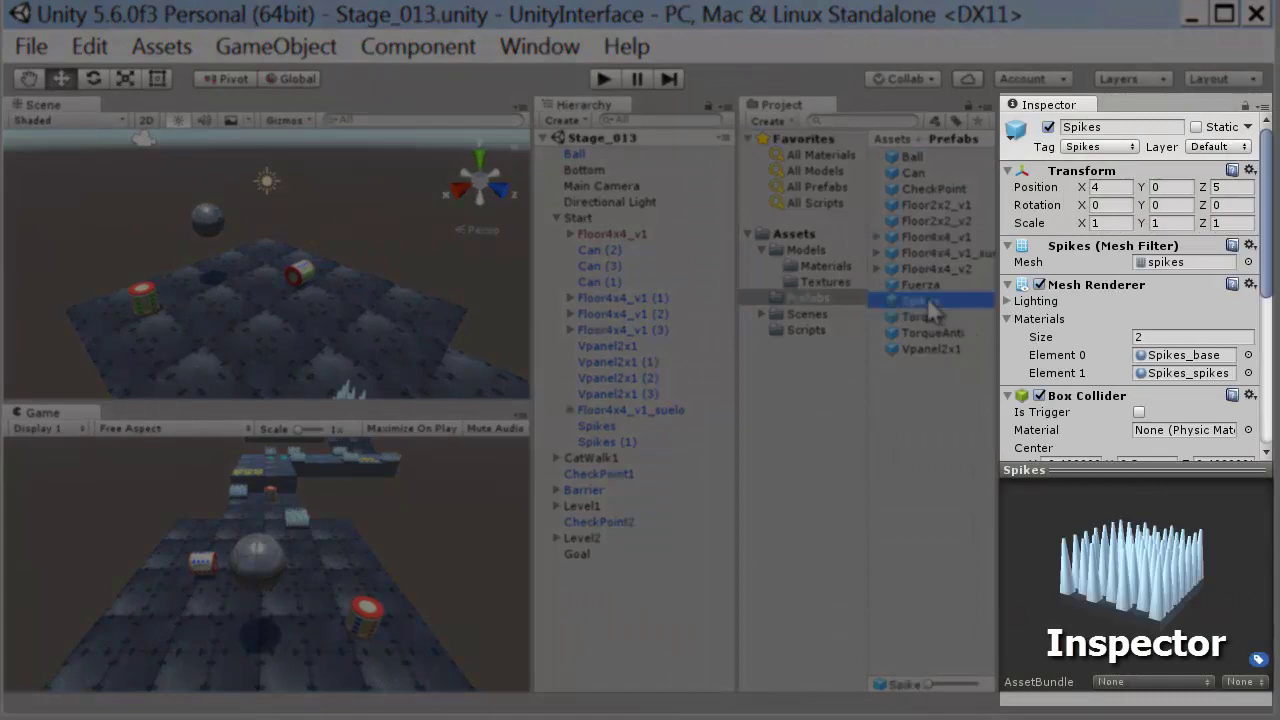
Recheck the Floor4x4_v1 and Floor2x2_v1 prefabs, view Fuerza, then select the Can (3) scene object.
click(930, 237)
click(930, 205)
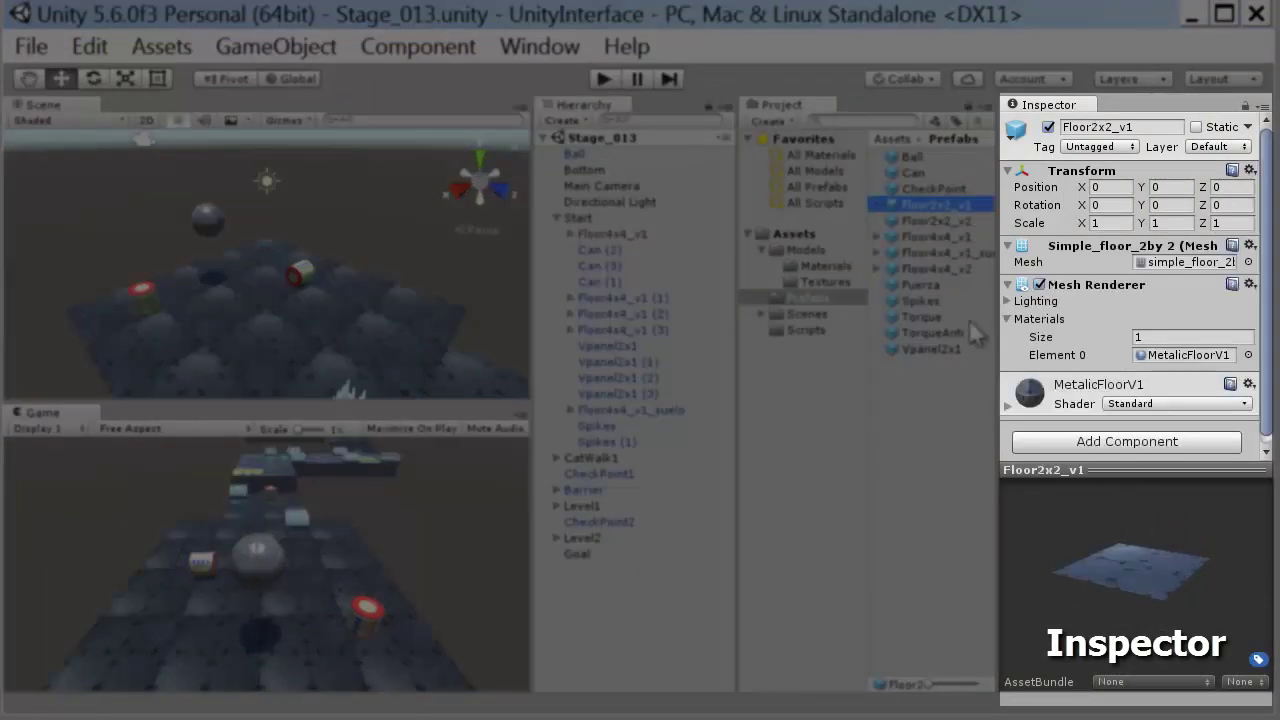
click(920, 285)
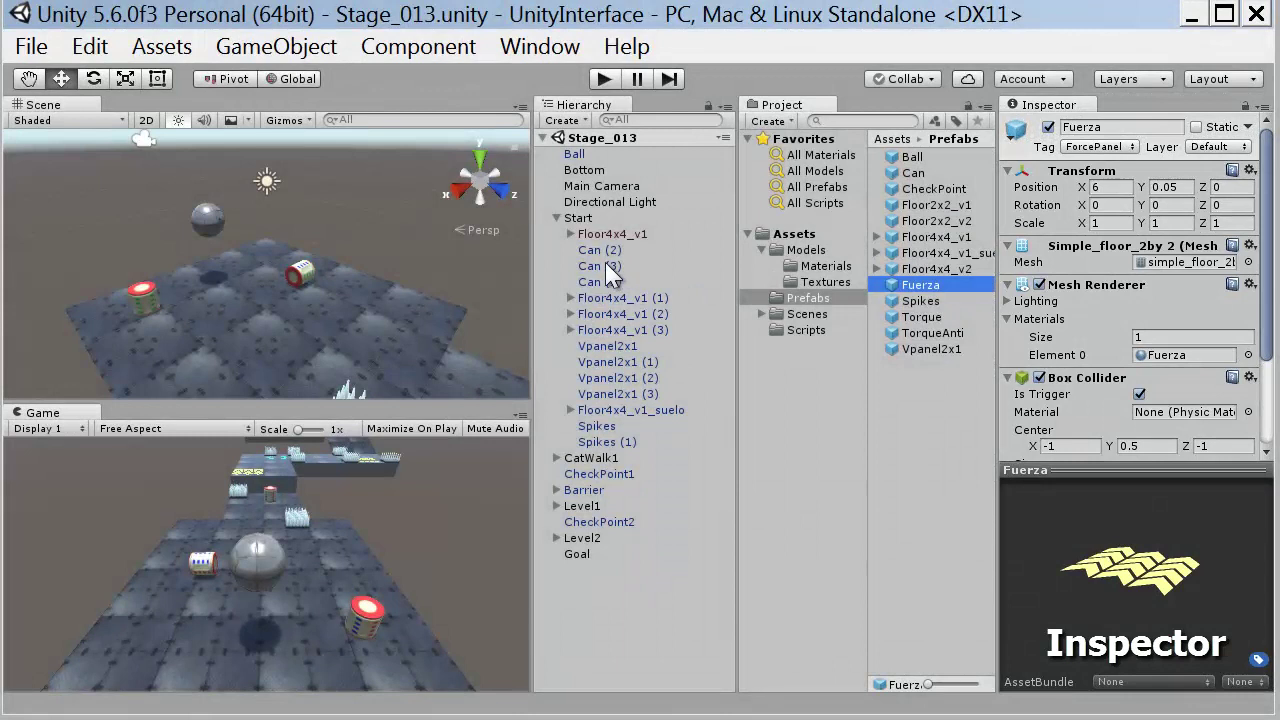
click(605, 265)
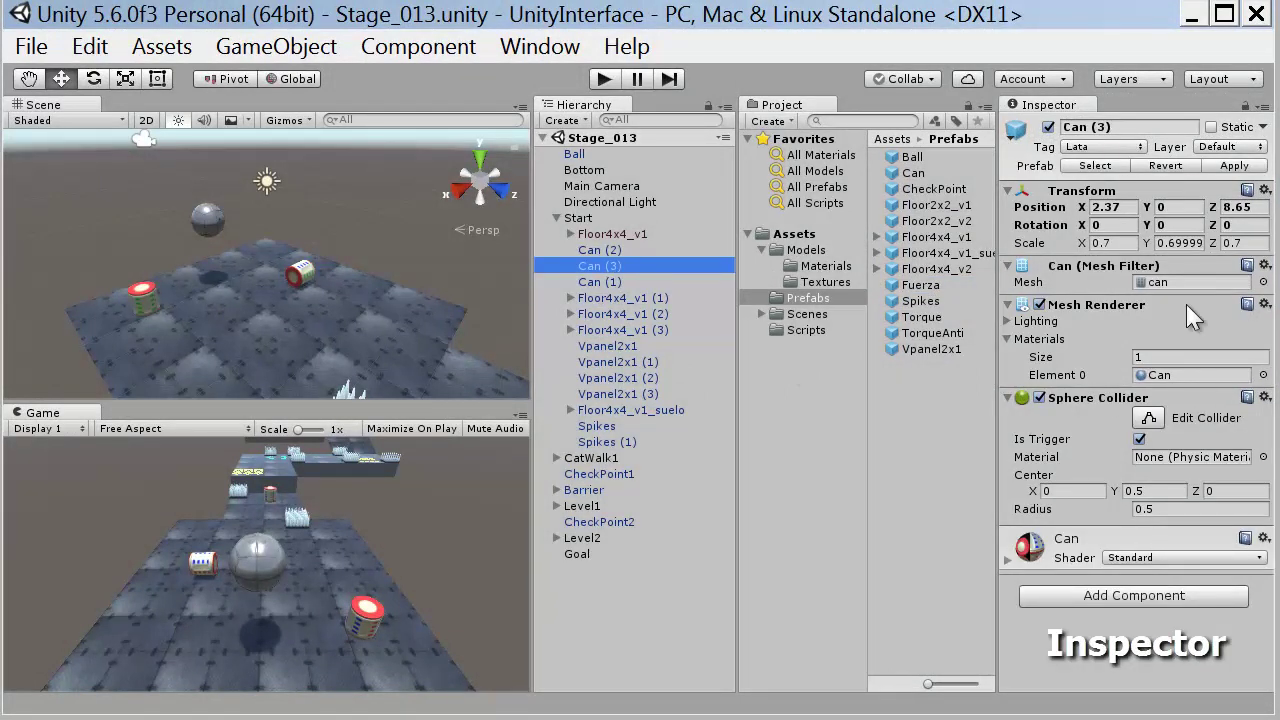